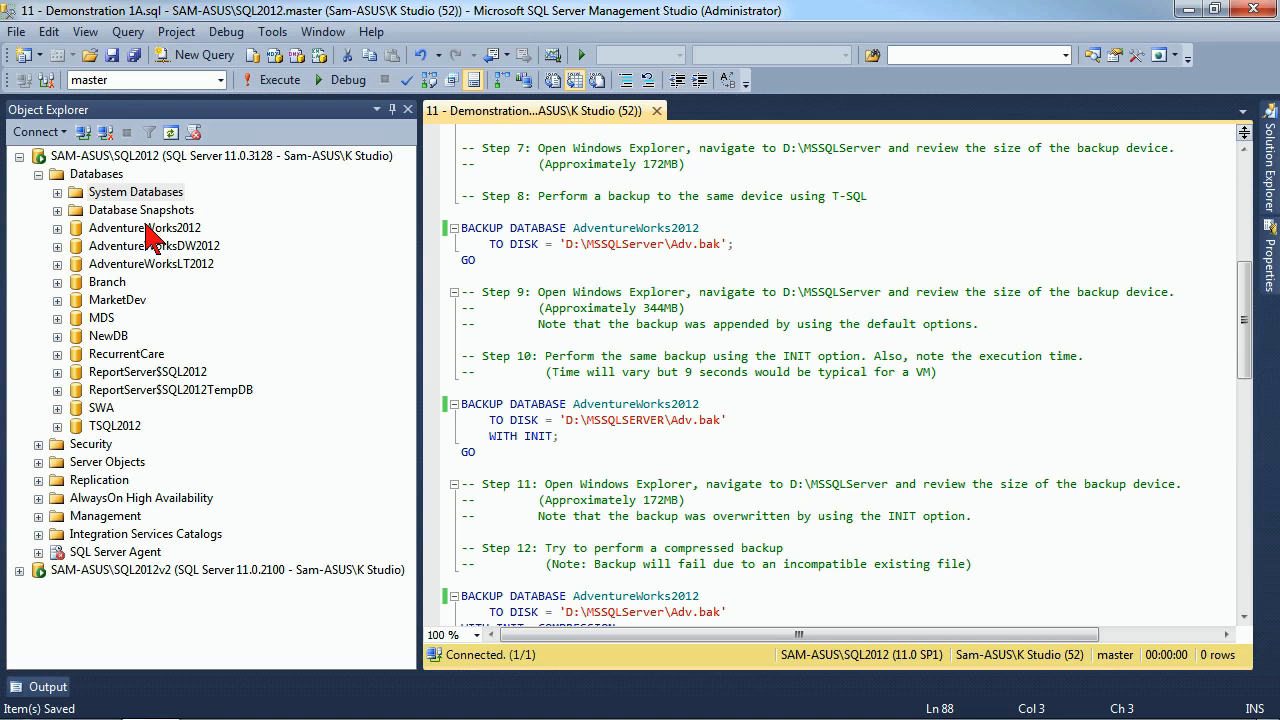
Open the backup settings for the AdventureWorks2012 database and review the available backup types, keeping Full.
{"action": "right_click", "coordinate": [147, 237]}
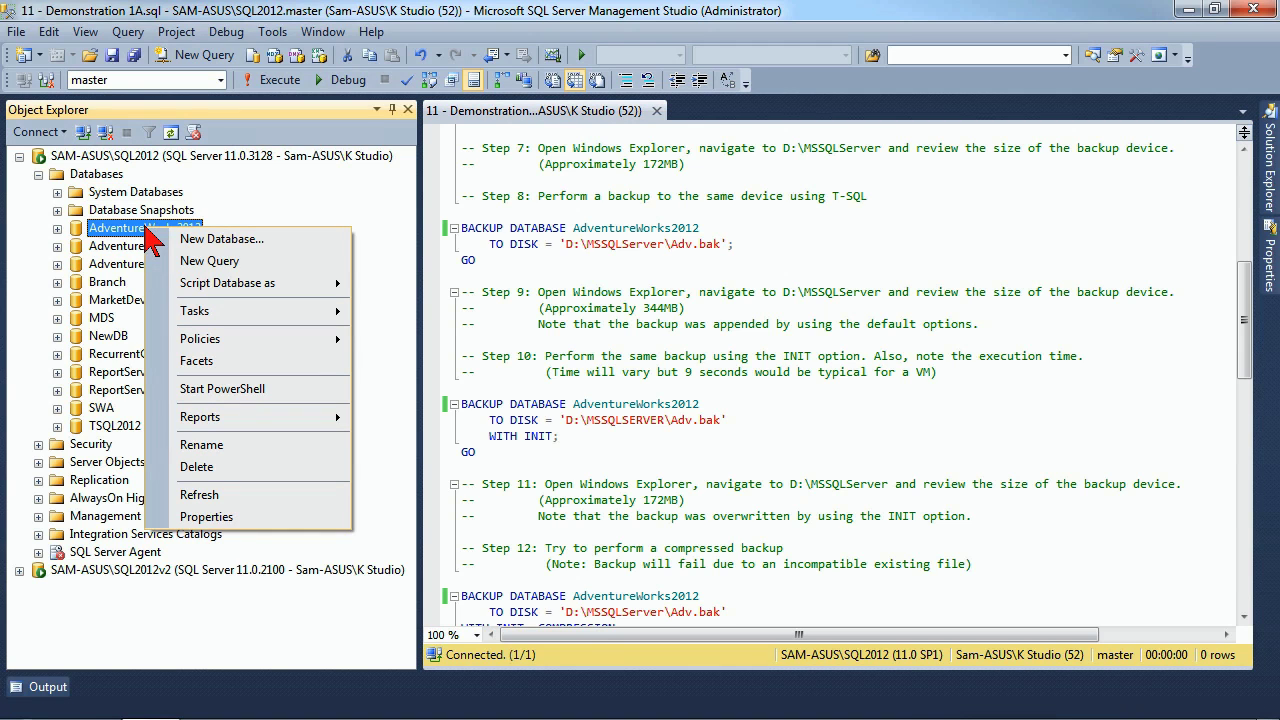
{"action": "mouse_move", "coordinate": [235, 313]}
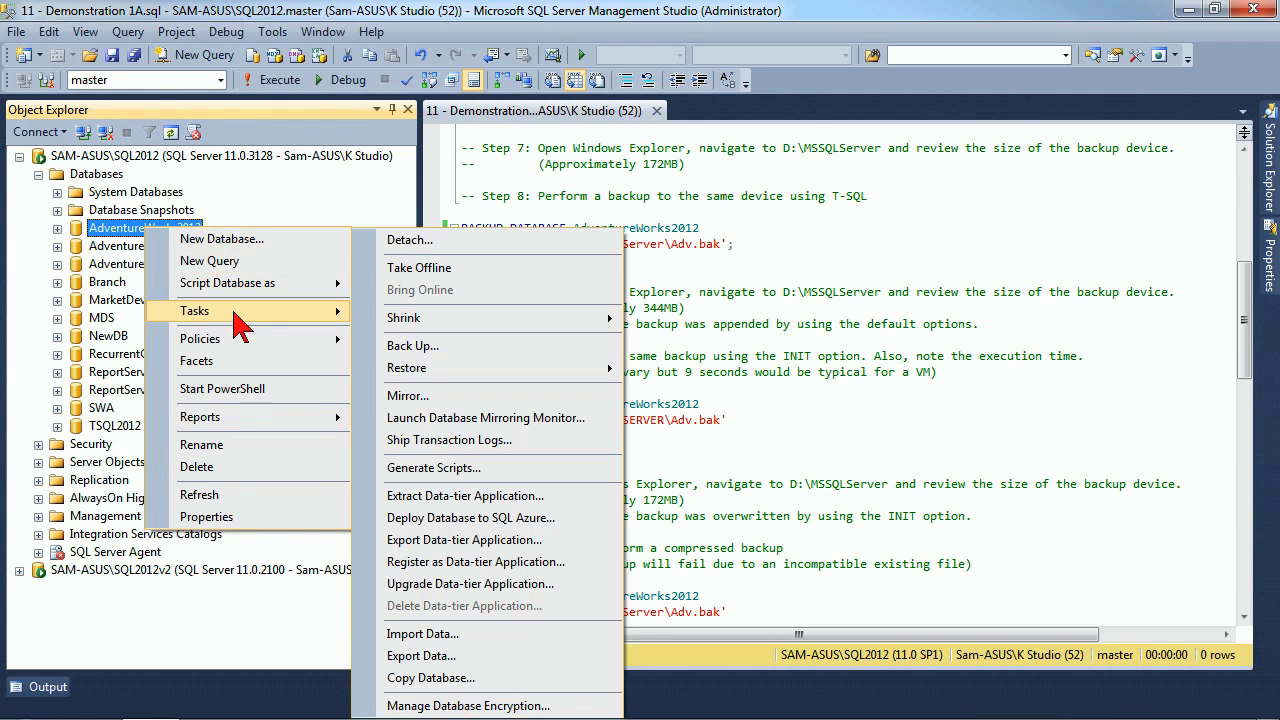
{"action": "left_click", "coordinate": [412, 346]}
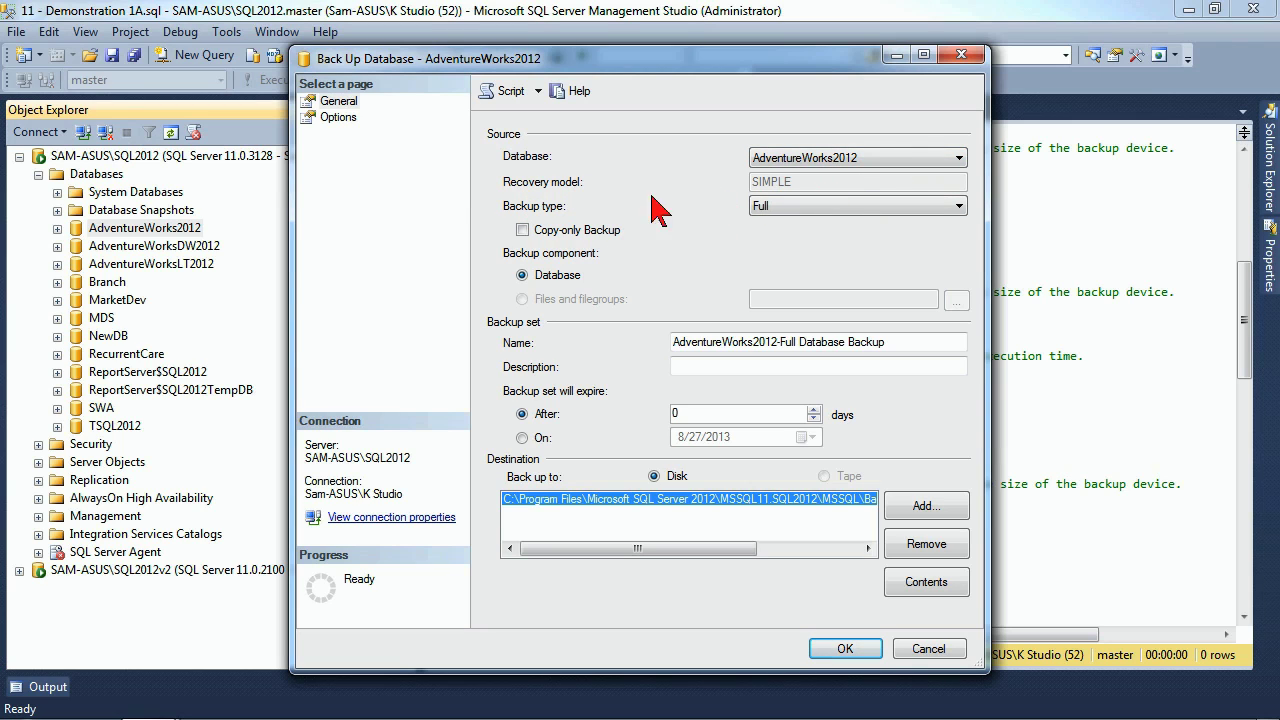
{"action": "left_click", "coordinate": [948, 208]}
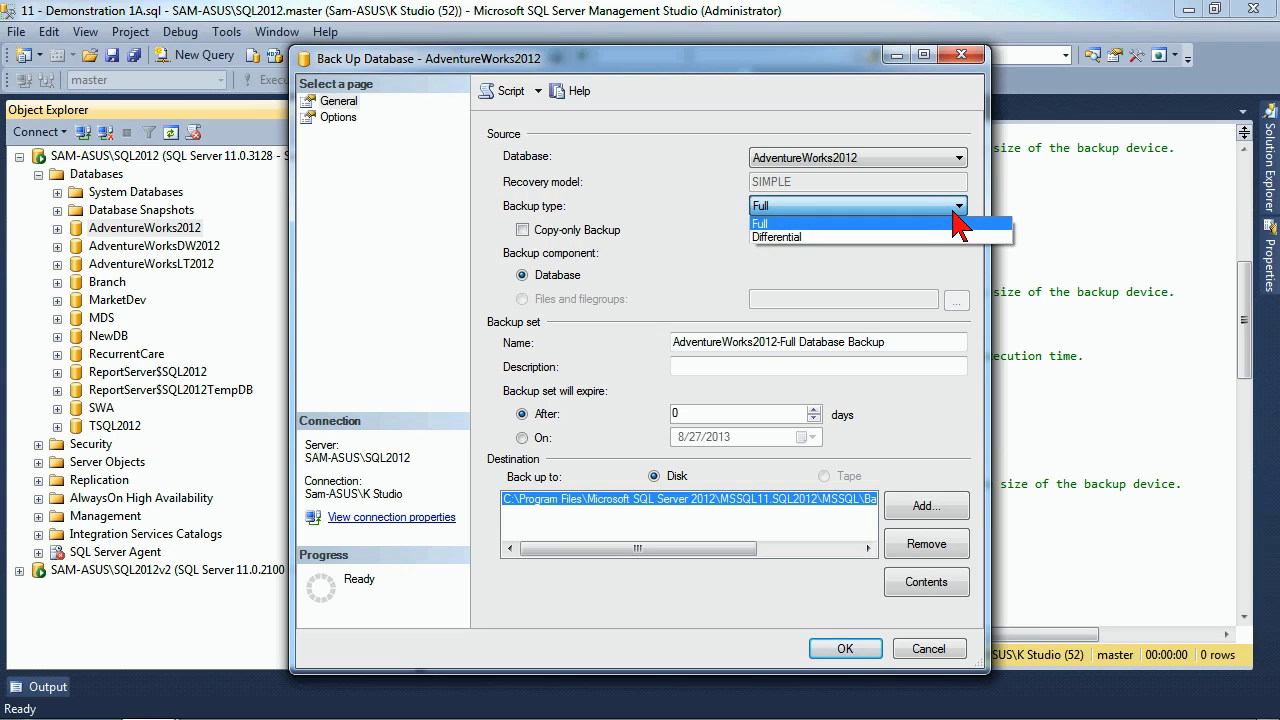
{"action": "left_click", "coordinate": [952, 209]}
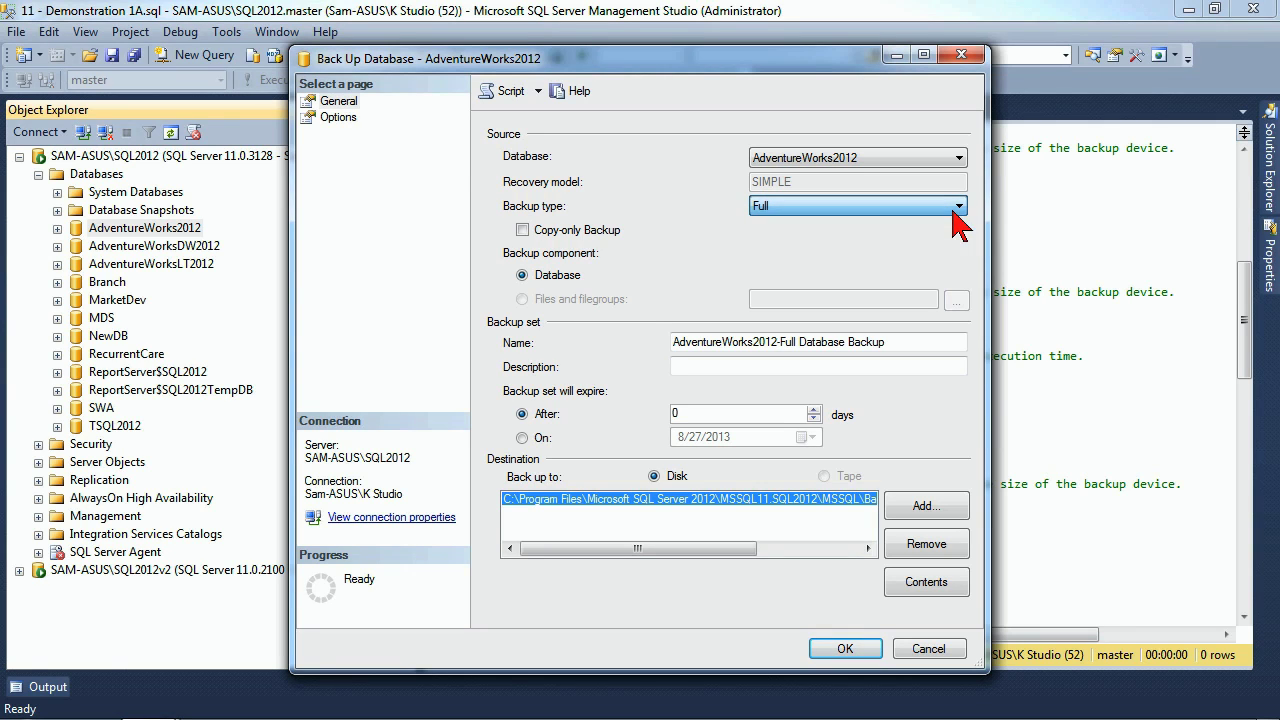
{"action": "left_click", "coordinate": [846, 209]}
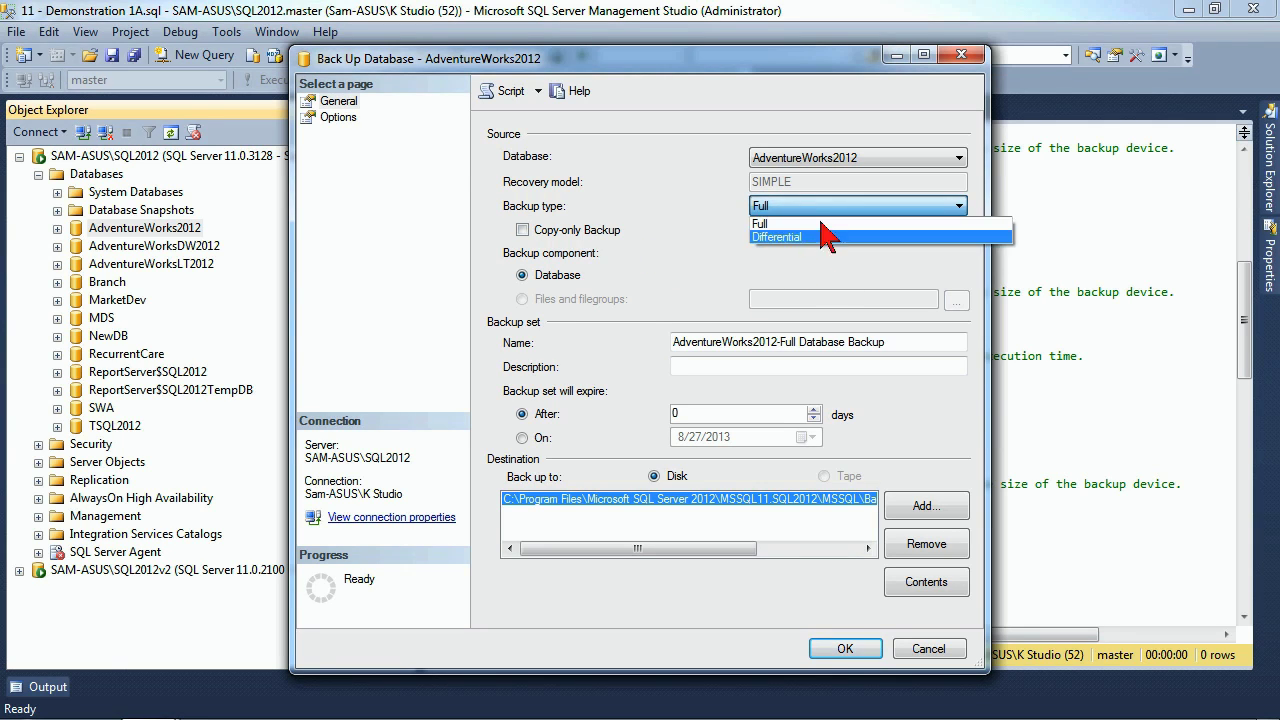
{"action": "left_click", "coordinate": [790, 206]}
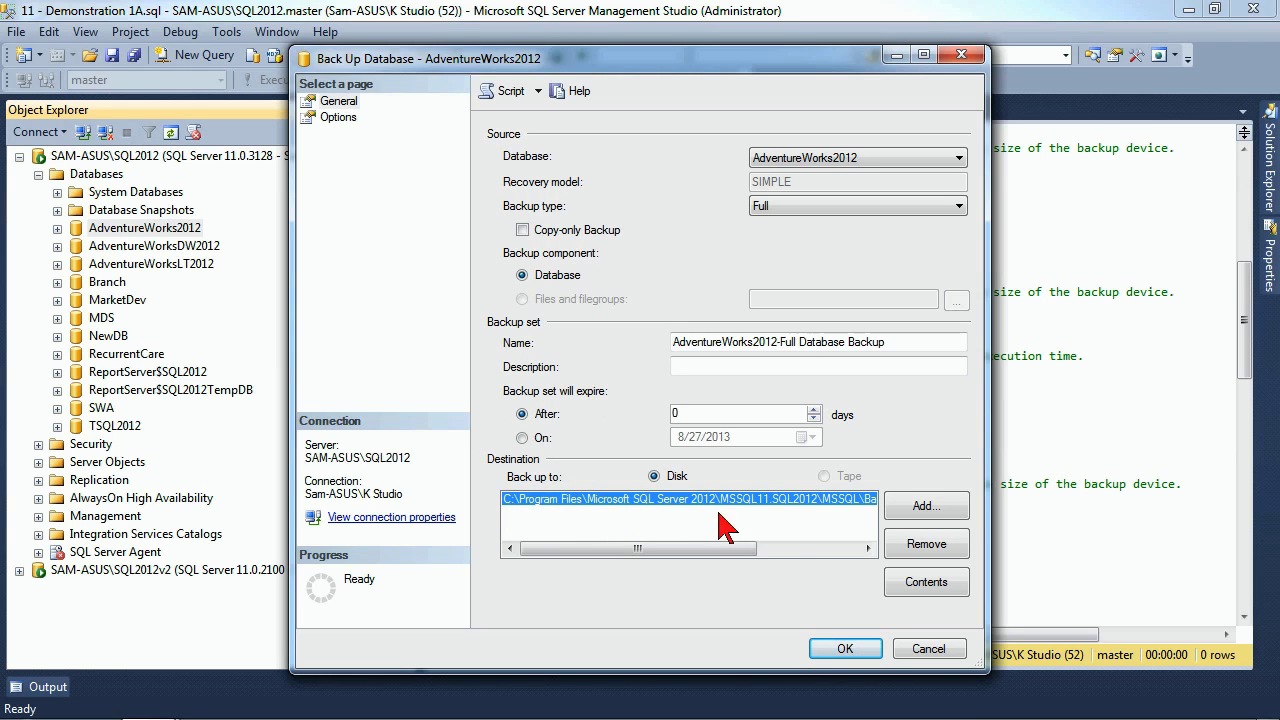
Replace the default disk destination of the backup with the file D:\MSSQLSERVER\Adventureworks2012.
{"action": "left_click_drag", "start_coordinate": [705, 563], "coordinate": [622, 545]}
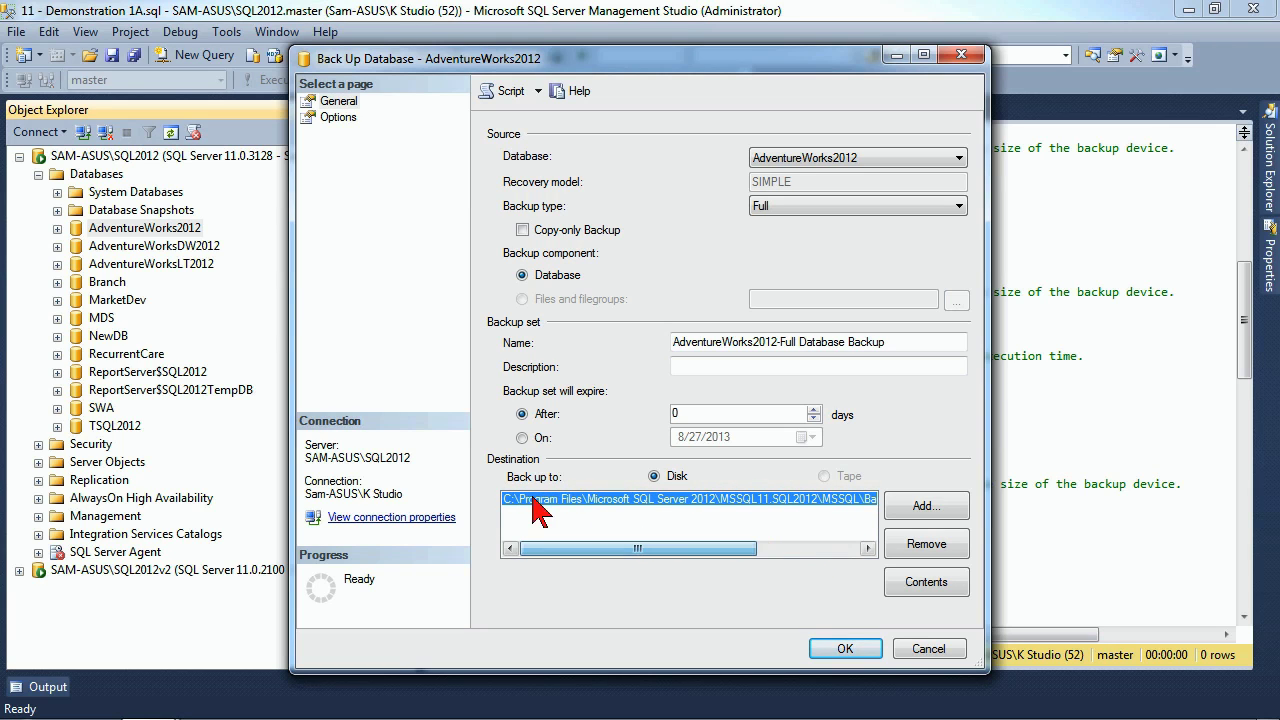
{"action": "left_click", "coordinate": [916, 556]}
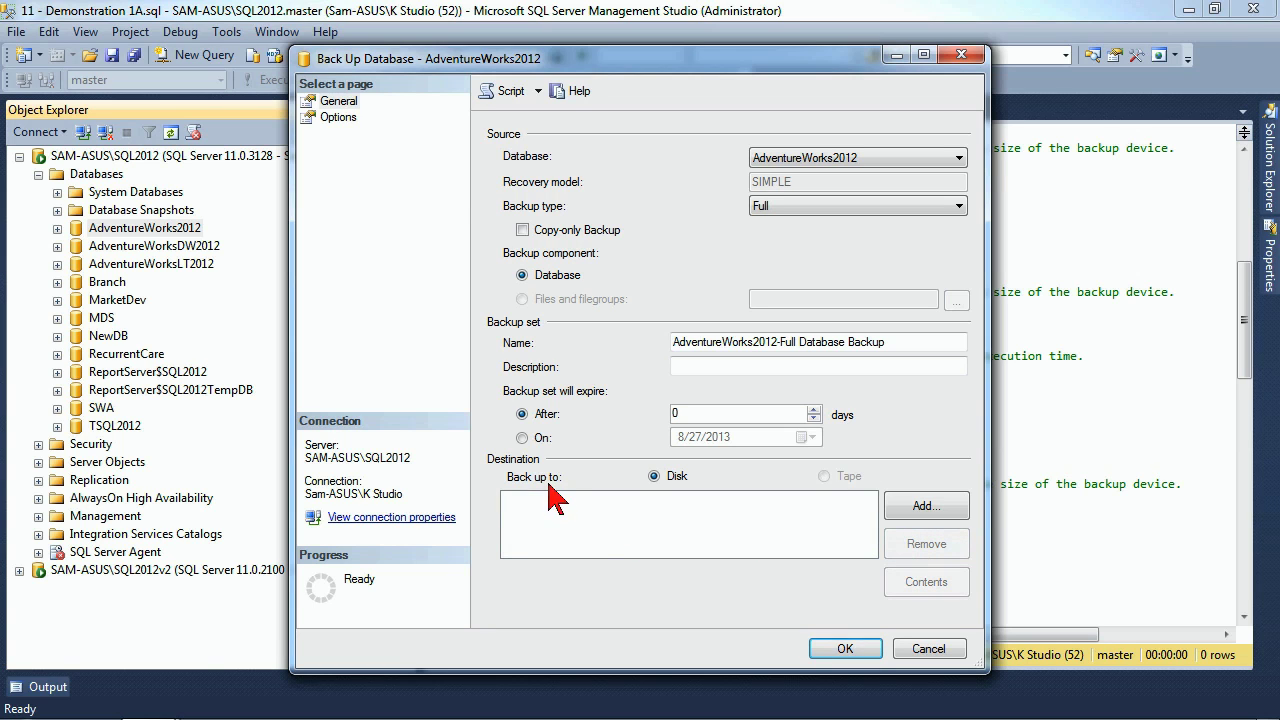
{"action": "left_click", "coordinate": [926, 506]}
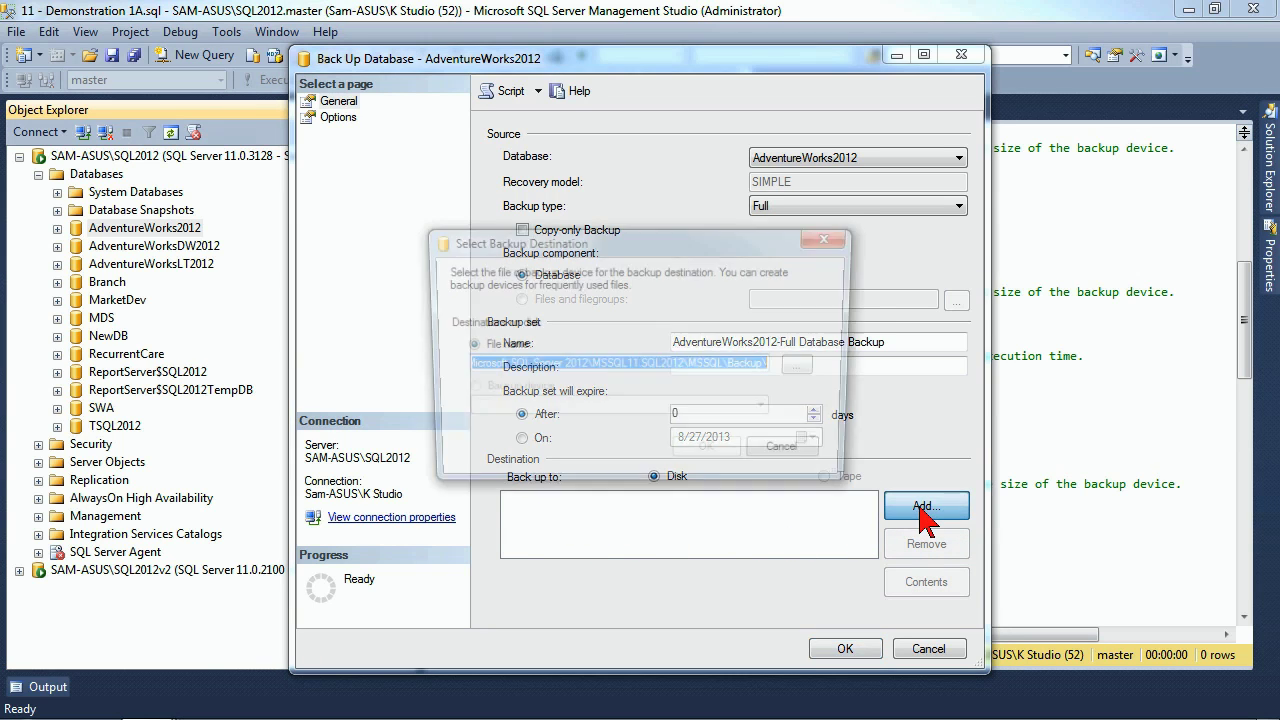
{"action": "left_click", "coordinate": [818, 370]}
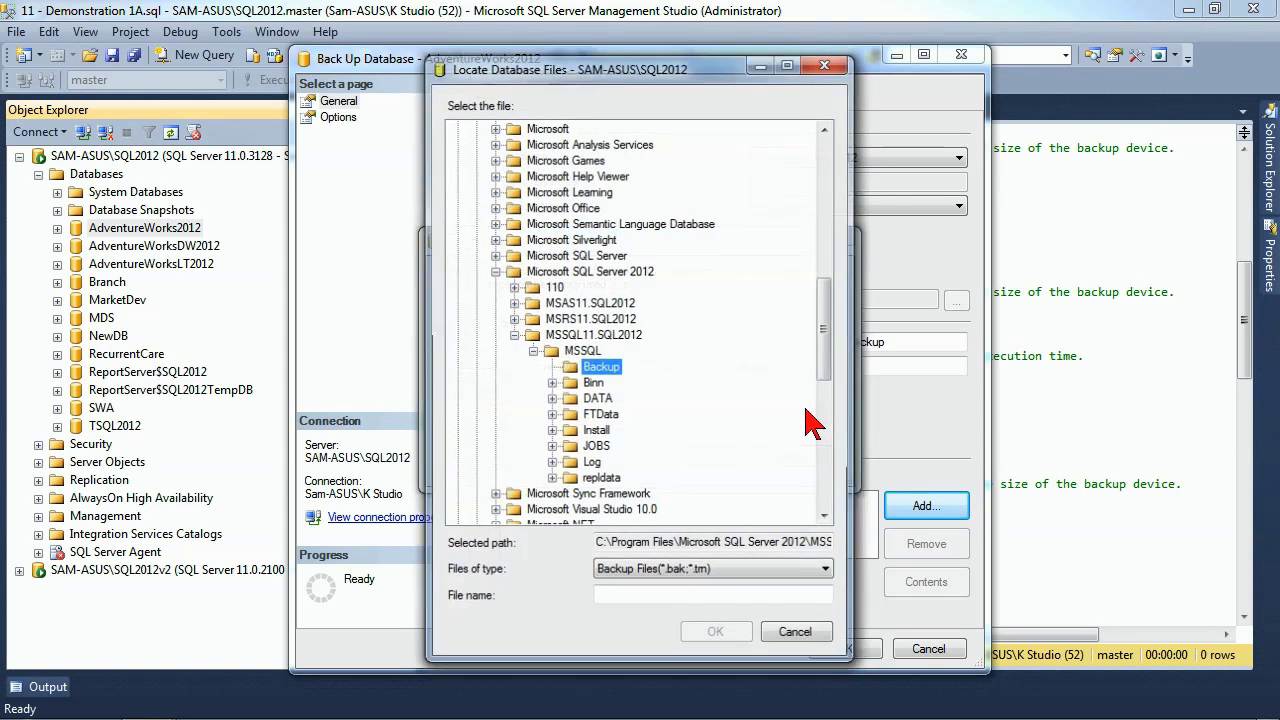
{"action": "left_click_drag", "start_coordinate": [828, 305], "coordinate": [845, 148]}
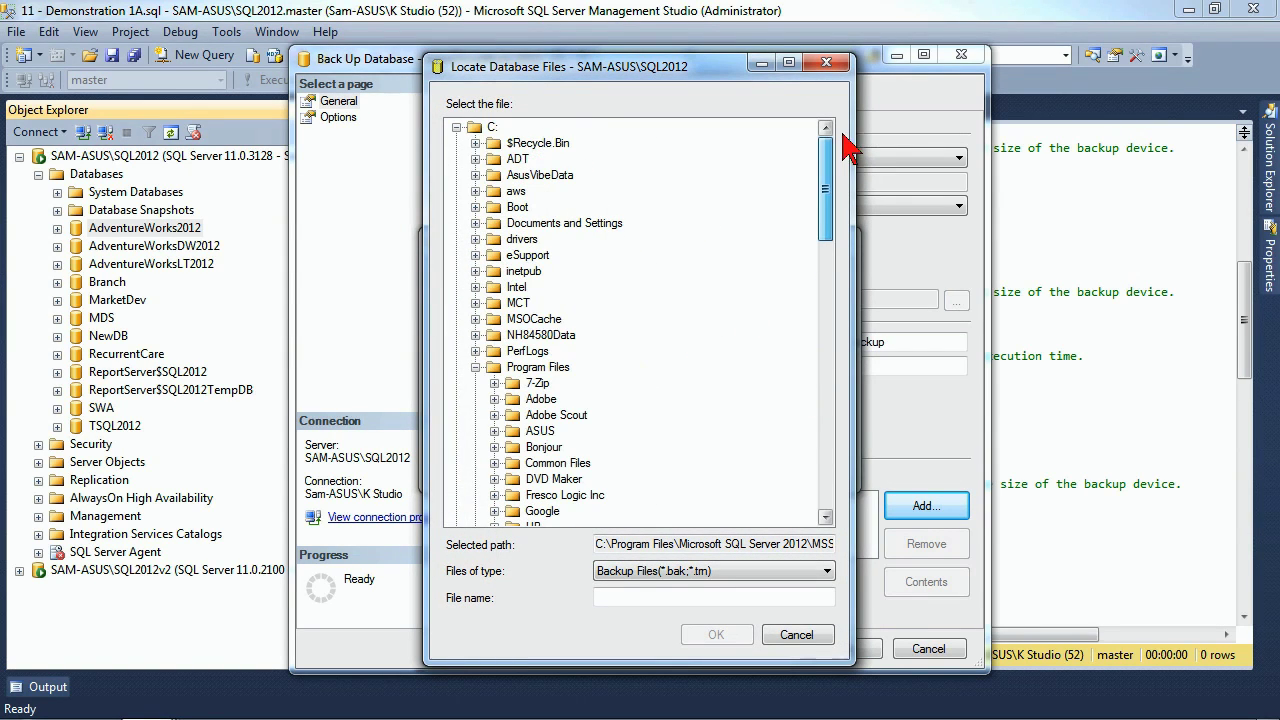
{"action": "left_click", "coordinate": [456, 127]}
{"action": "left_click", "coordinate": [456, 143]}
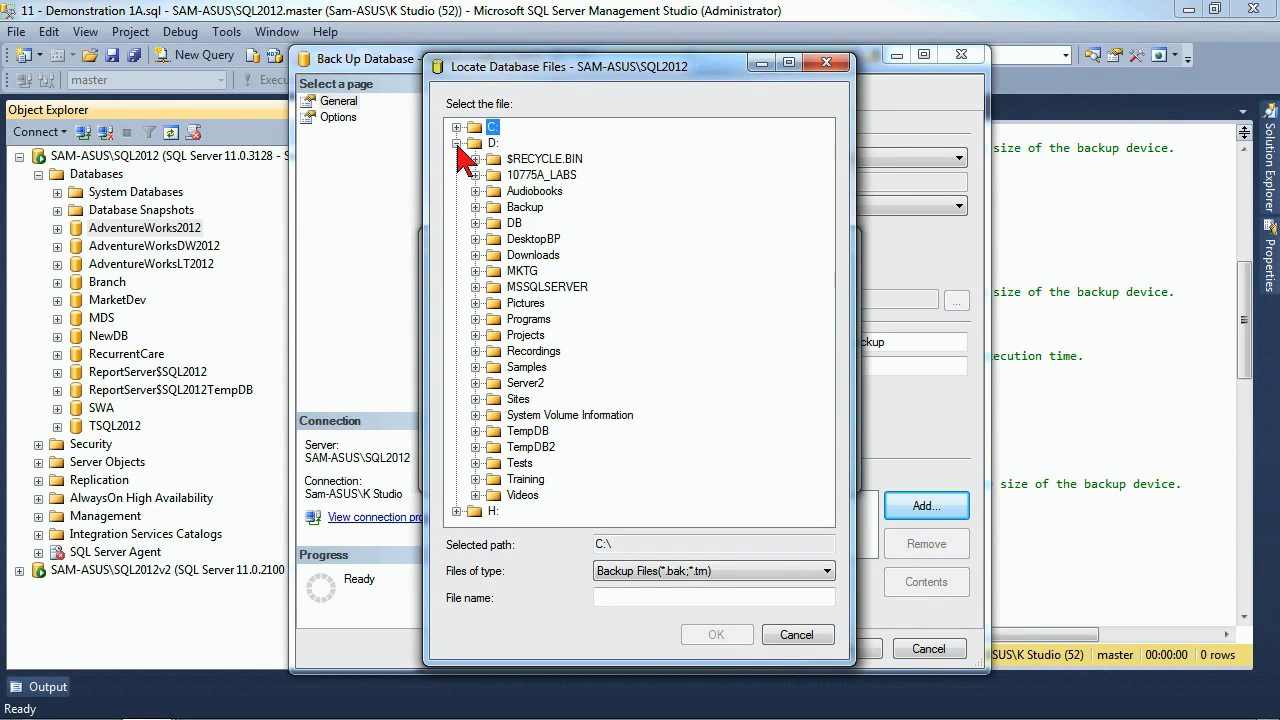
{"action": "left_click", "coordinate": [511, 288]}
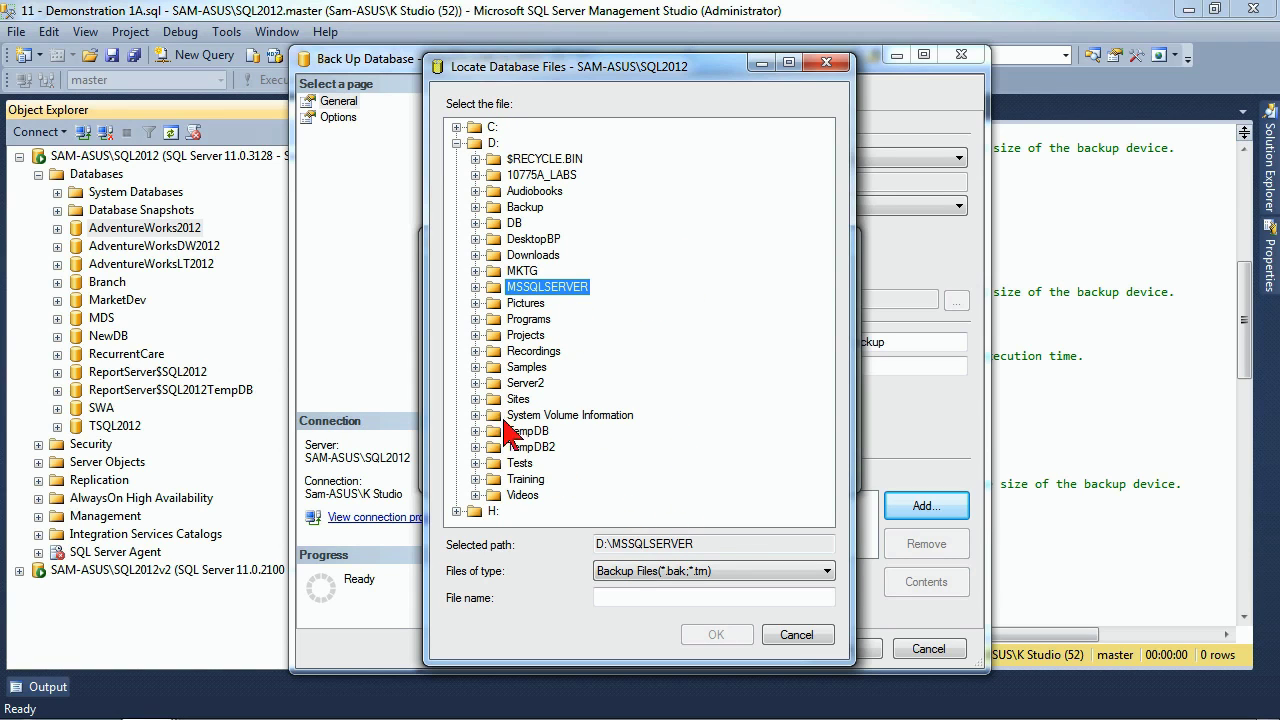
{"action": "left_click", "coordinate": [621, 598]}
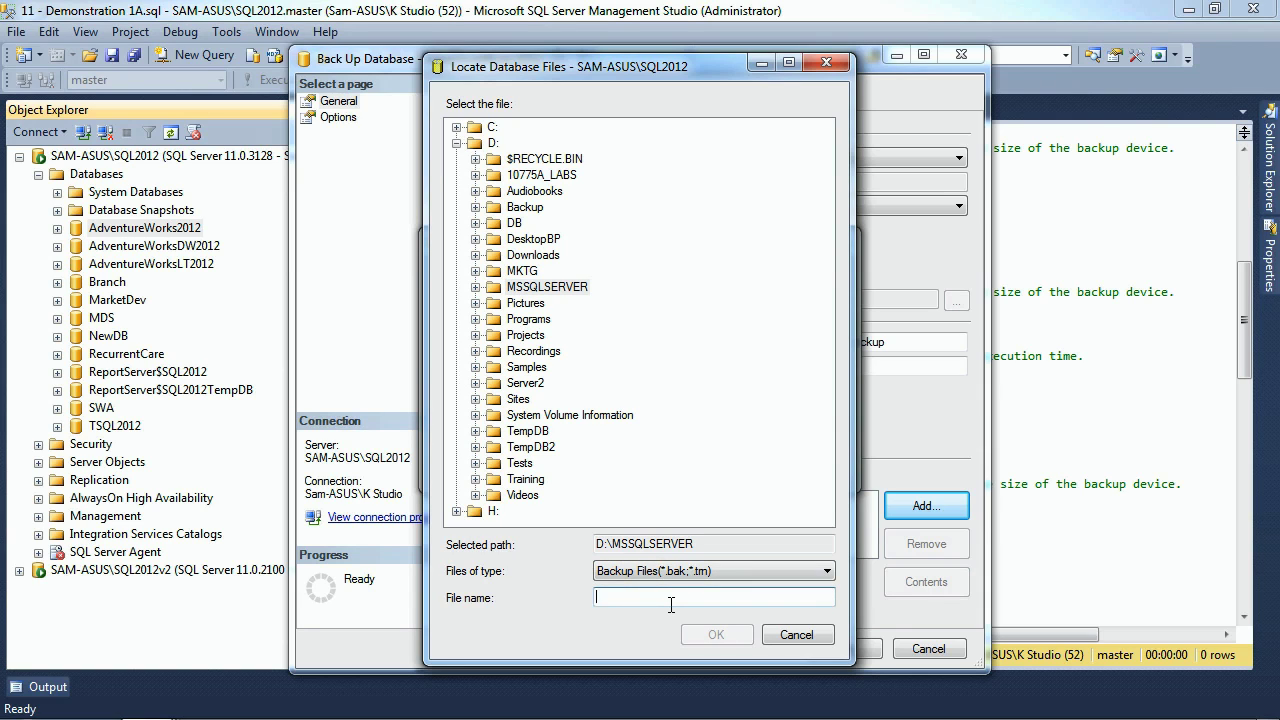
{"action": "type", "text": "Adventureworks2012"}
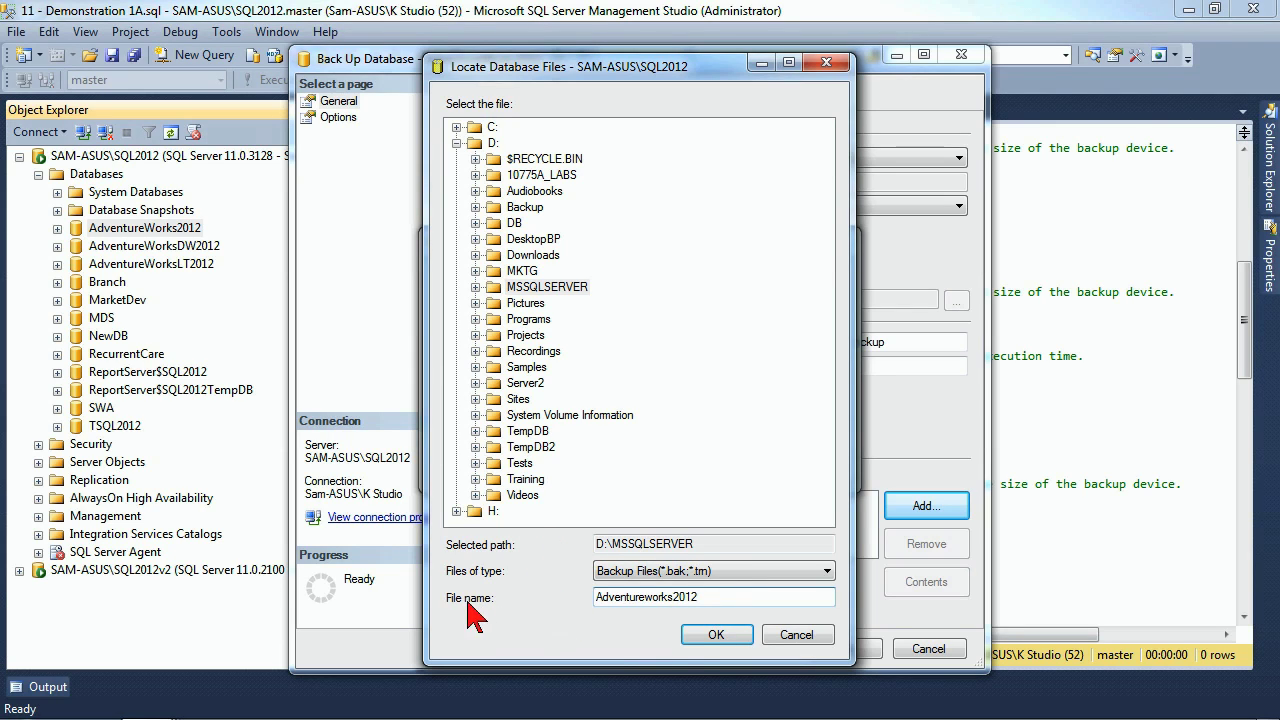
{"action": "left_click", "coordinate": [714, 636]}
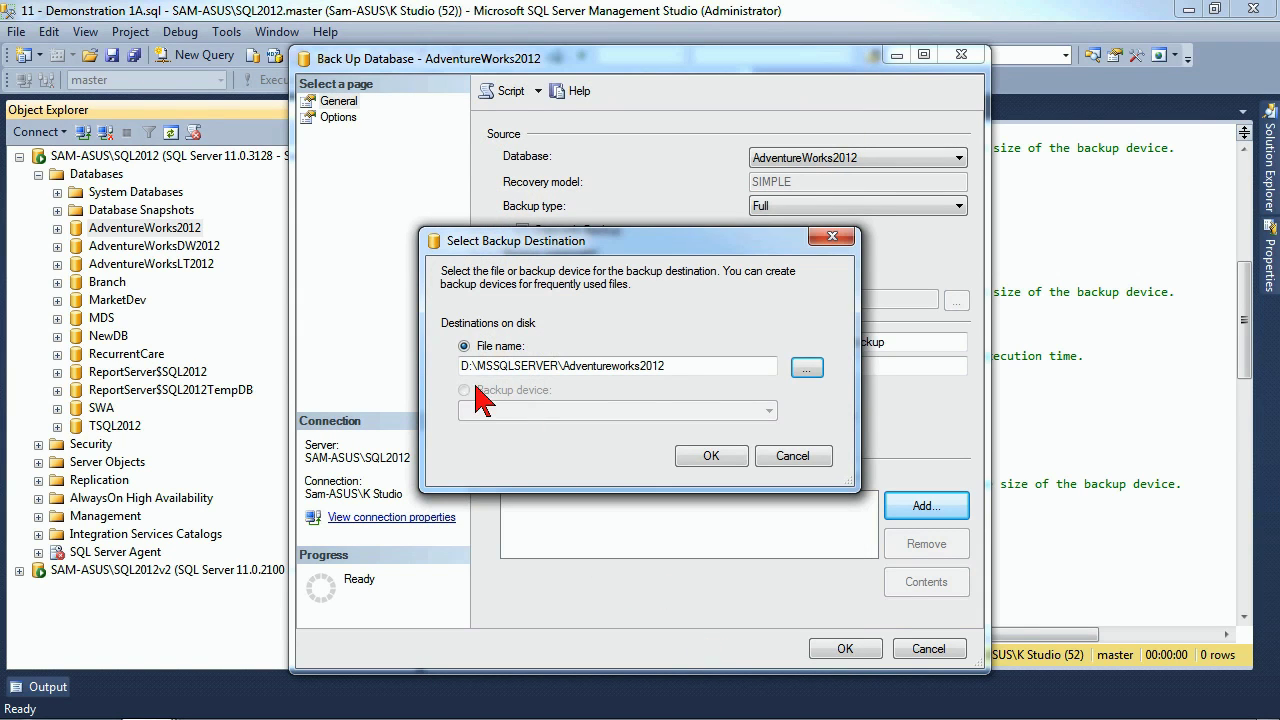
{"action": "left_click", "coordinate": [726, 462]}
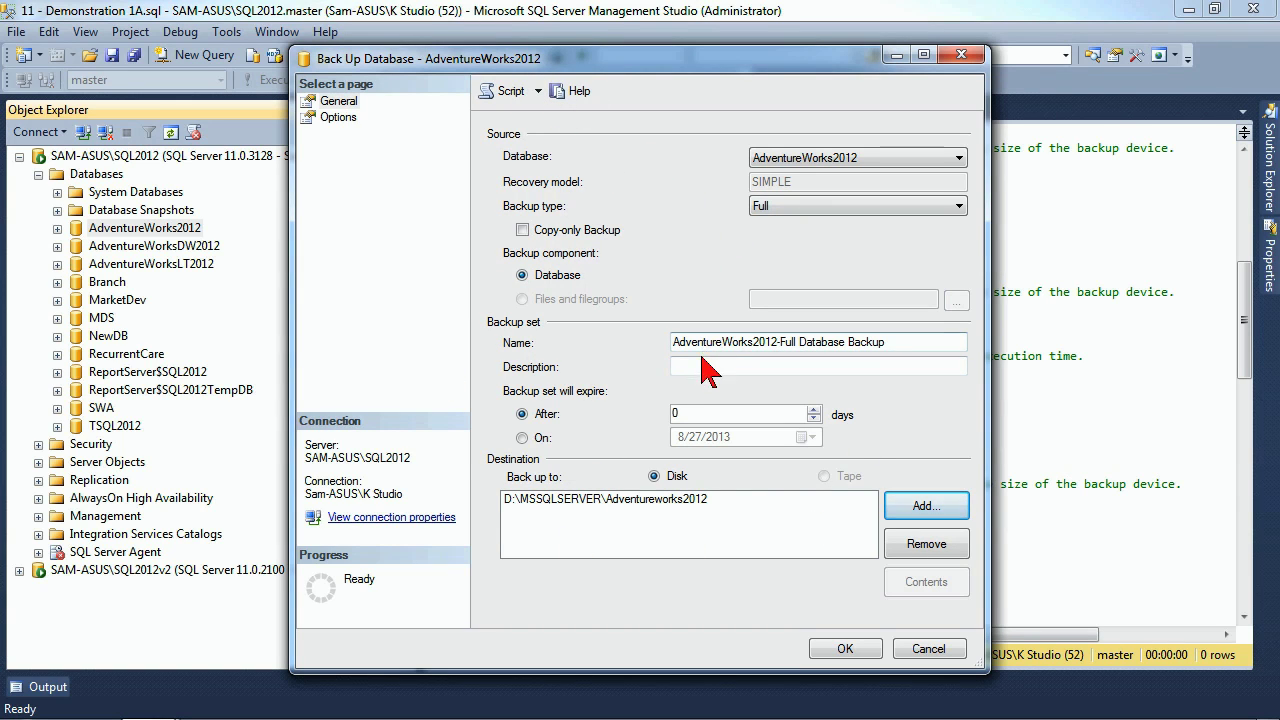
Review the backup's media and reliability options, and script the backup action to a new query window.
{"action": "left_click", "coordinate": [338, 117]}
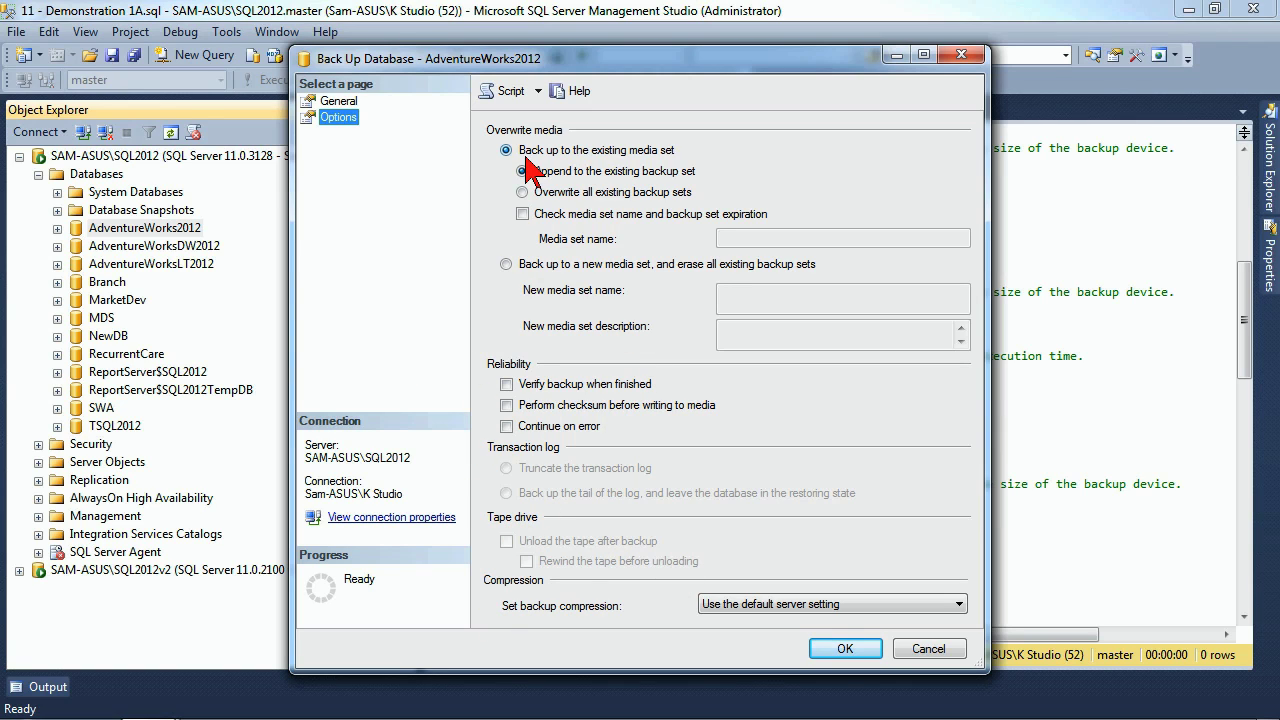
{"action": "left_click", "coordinate": [330, 103]}
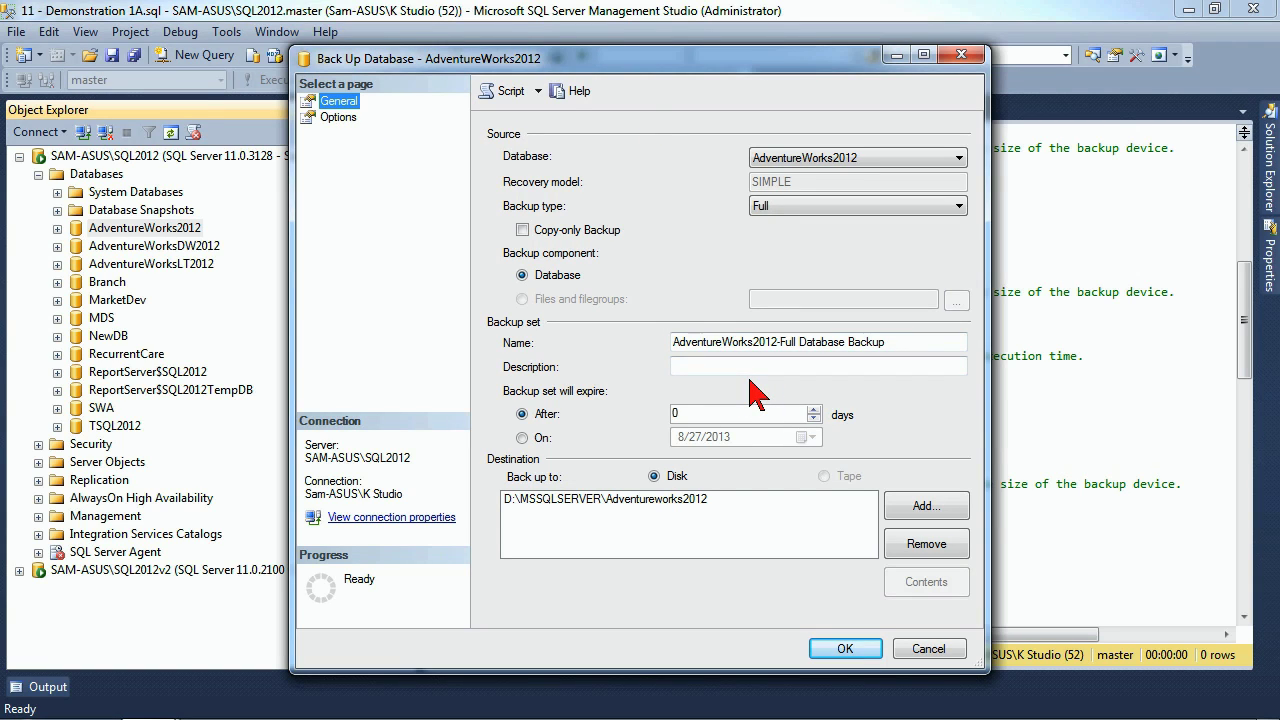
{"action": "left_click", "coordinate": [537, 91]}
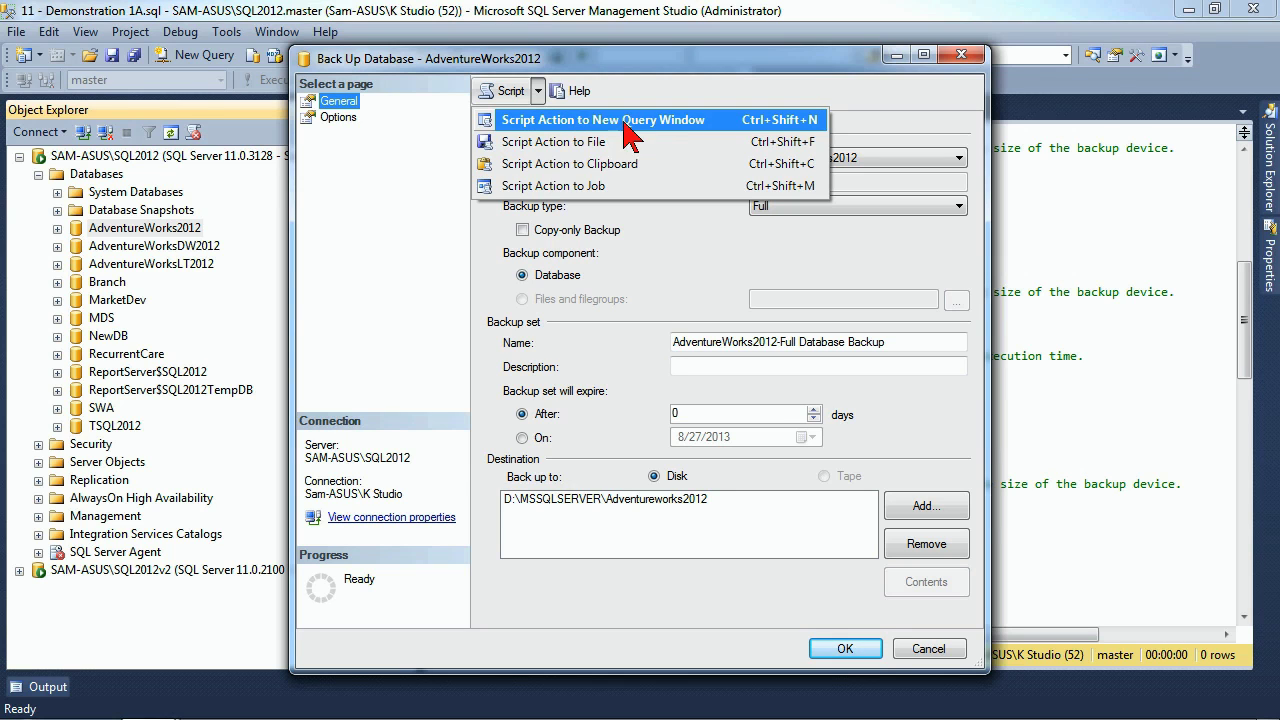
{"action": "left_click", "coordinate": [654, 119]}
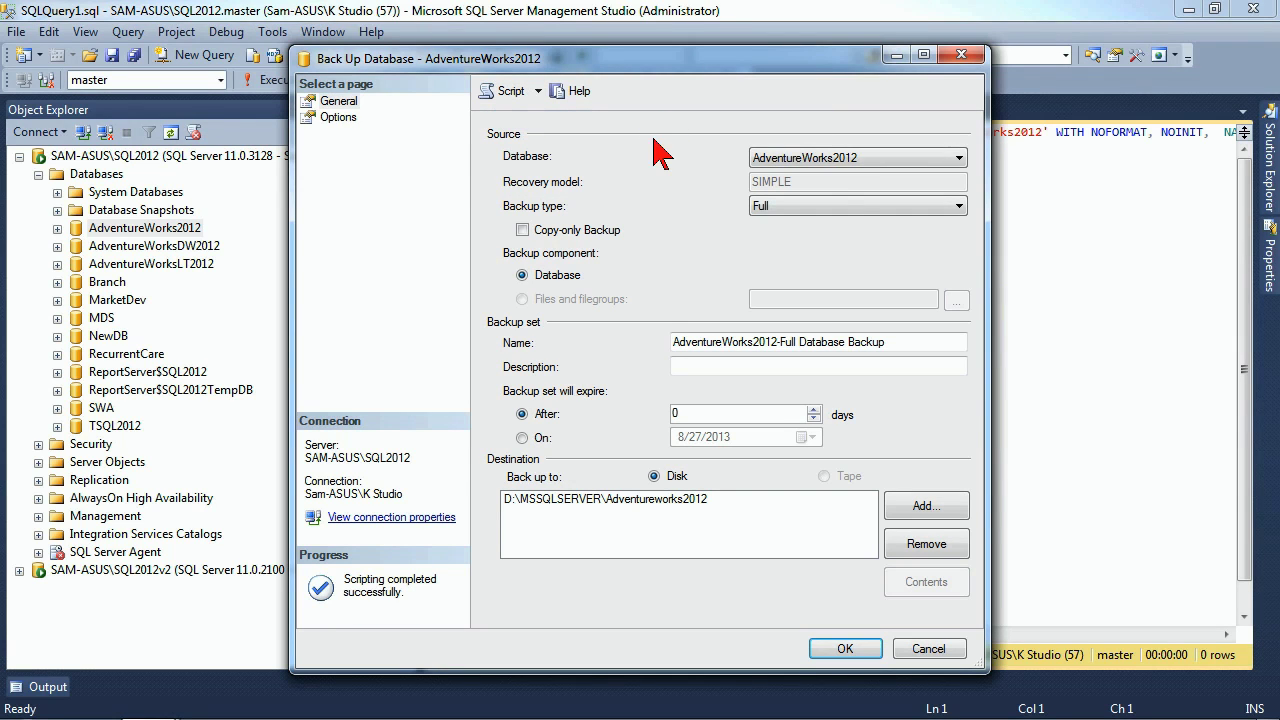
Examine the generated BACKUP DATABASE statement through to its last option and close the backup dialog and script.
{"action": "left_click_drag", "start_coordinate": [800, 71], "coordinate": [812, 692]}
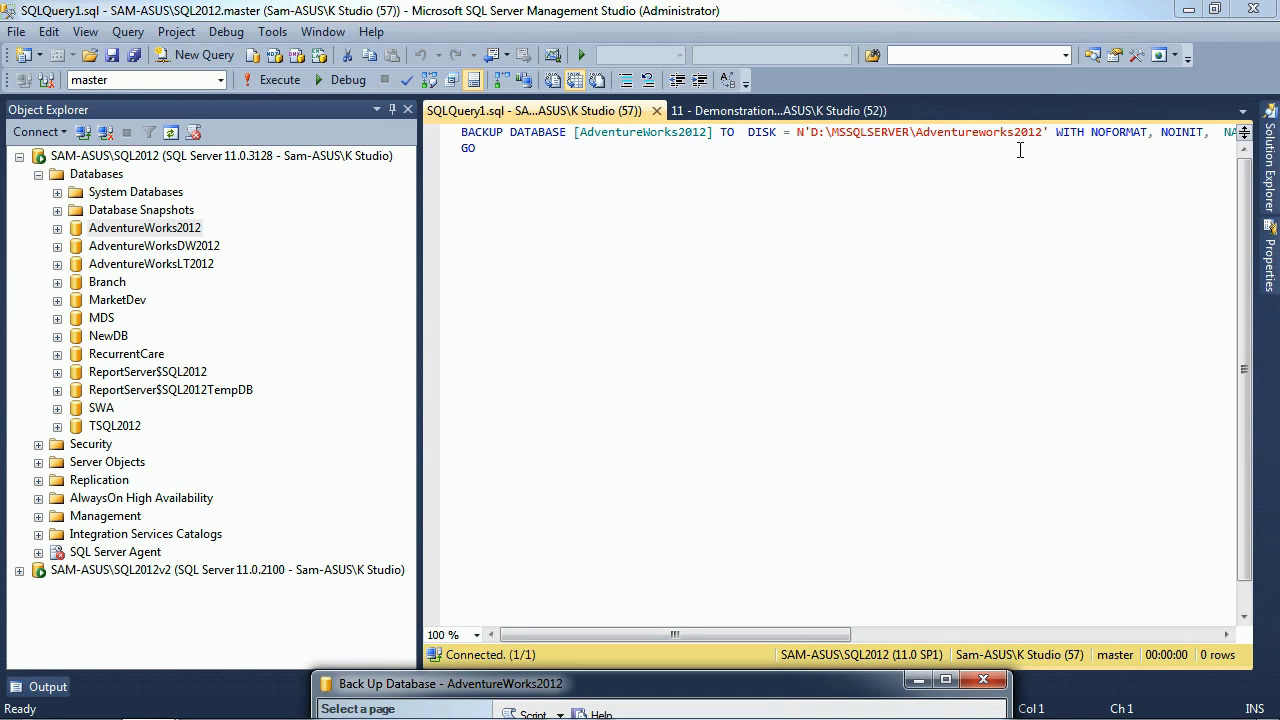
{"action": "left_click_drag", "start_coordinate": [785, 636], "coordinate": [1060, 630]}
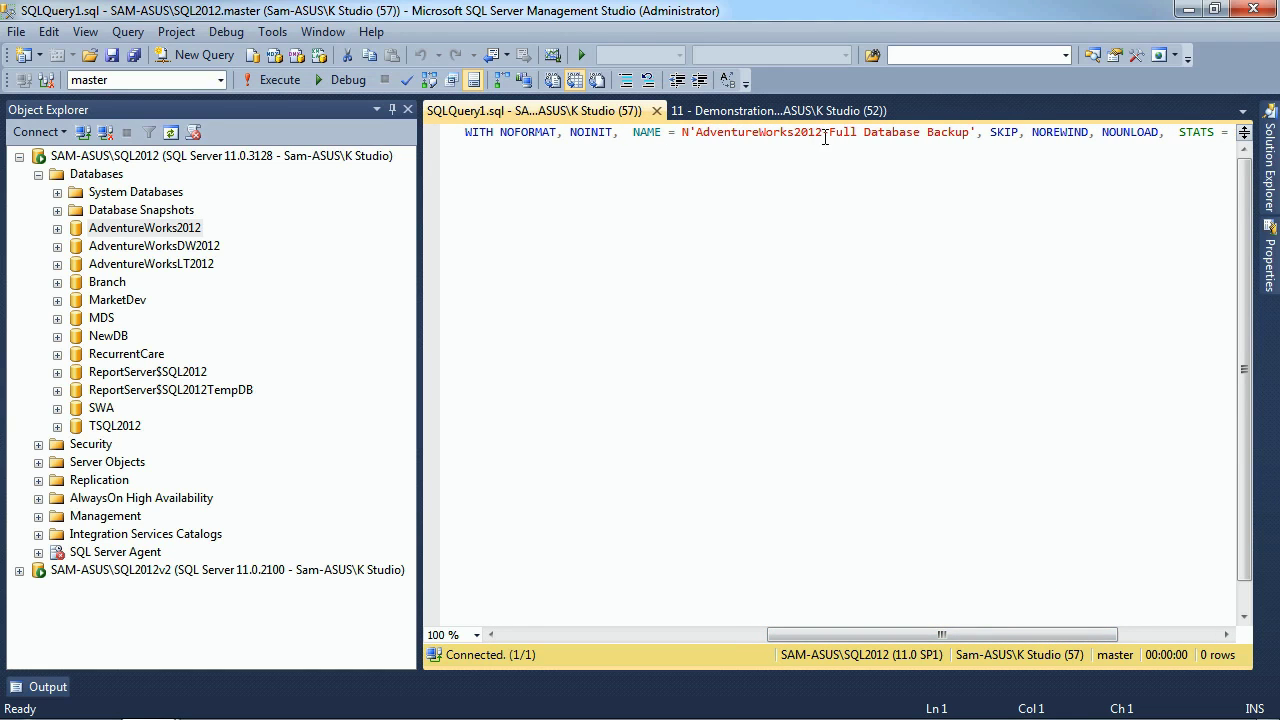
{"action": "left_click_drag", "start_coordinate": [980, 634], "coordinate": [1050, 646]}
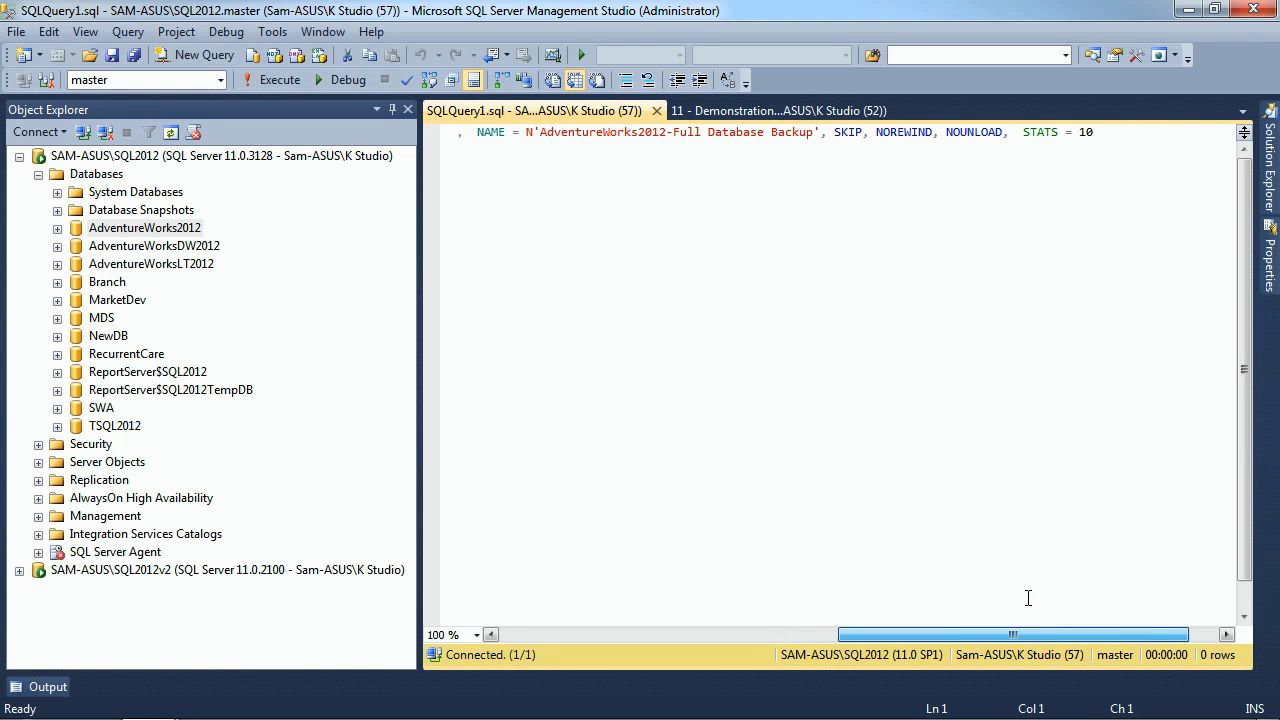
{"action": "left_click_drag", "start_coordinate": [1028, 598], "coordinate": [1030, 596]}
{"action": "left_click_drag", "start_coordinate": [918, 634], "coordinate": [525, 638]}
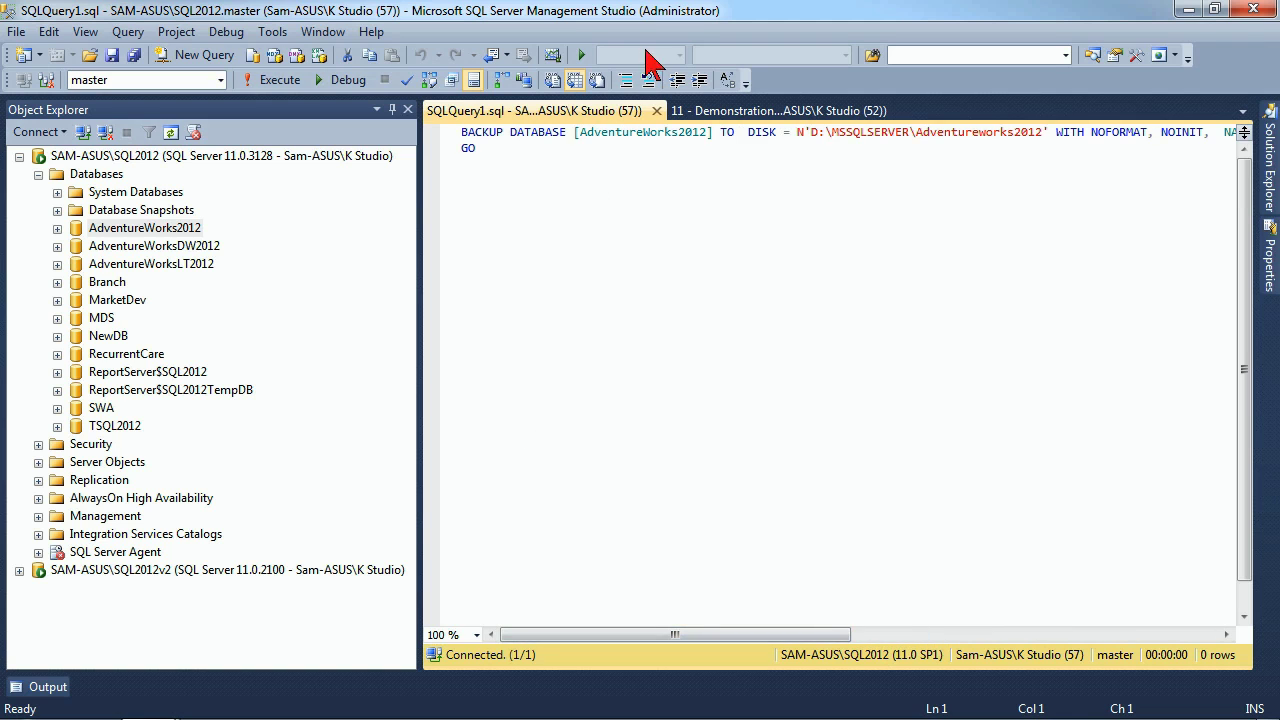
{"action": "left_click", "coordinate": [656, 111]}
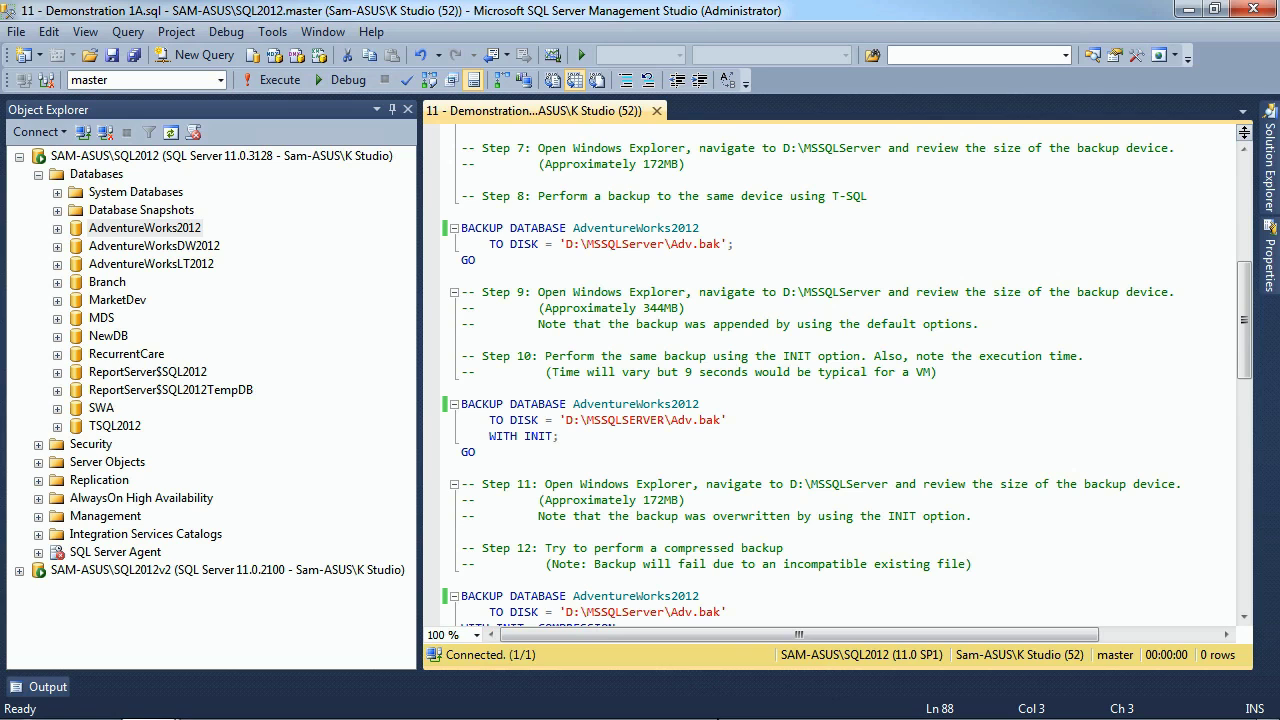
Reopen the backup settings for the AdventureWorks2012 database and remove the default disk destination.
{"action": "right_click", "coordinate": [127, 222]}
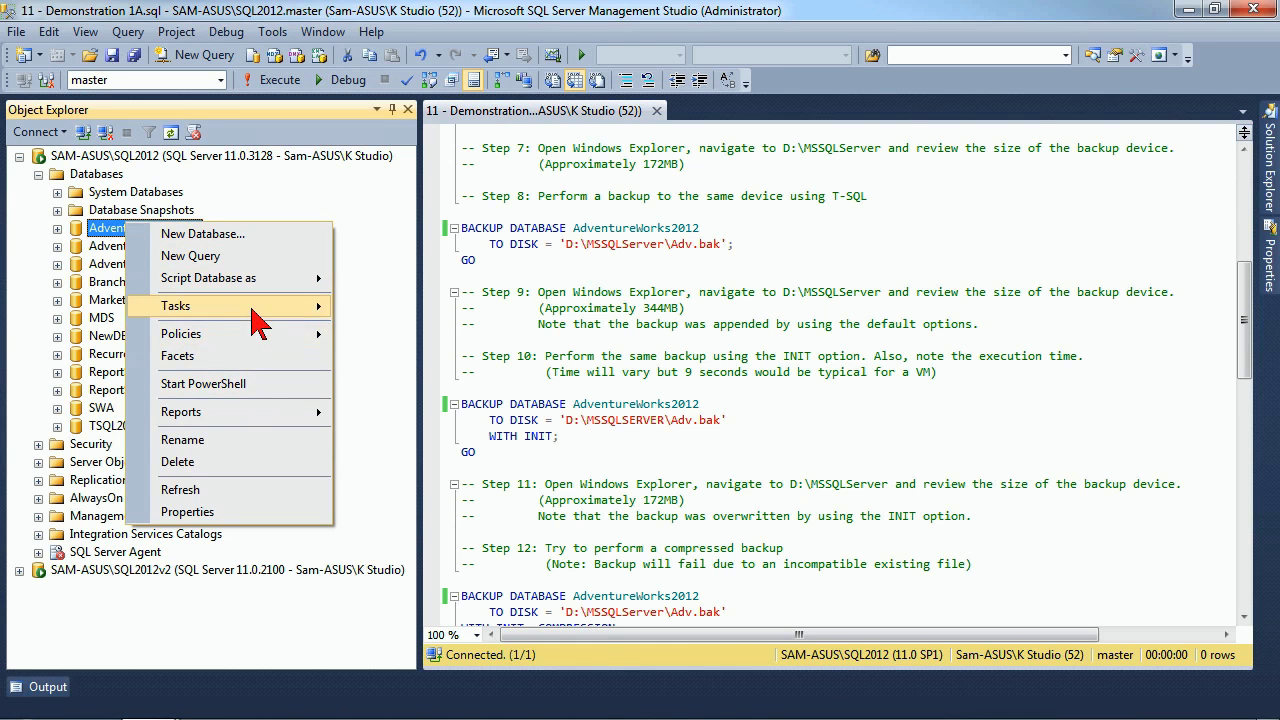
{"action": "mouse_move", "coordinate": [322, 308]}
{"action": "left_click", "coordinate": [393, 345]}
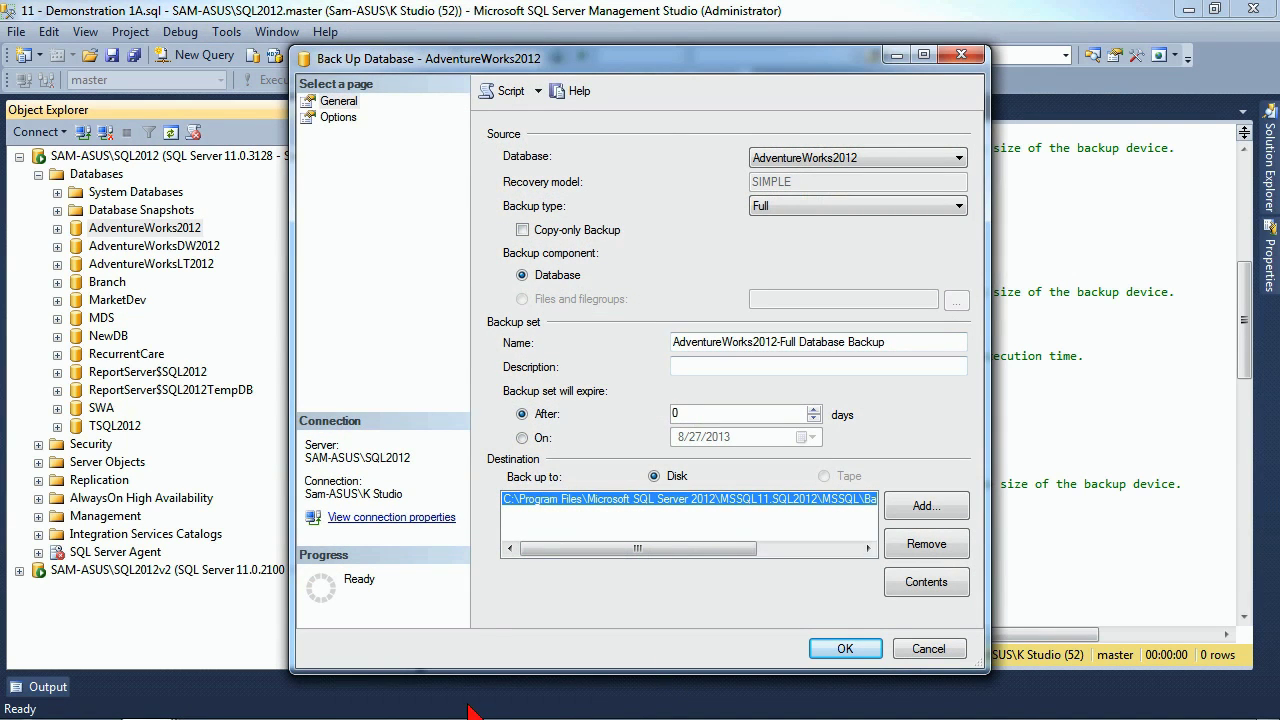
{"action": "left_click", "coordinate": [918, 542]}
Add the file adv.bak in the D:\MSSQLSERVER folder as the backup's disk destination.
{"action": "left_click", "coordinate": [922, 507]}
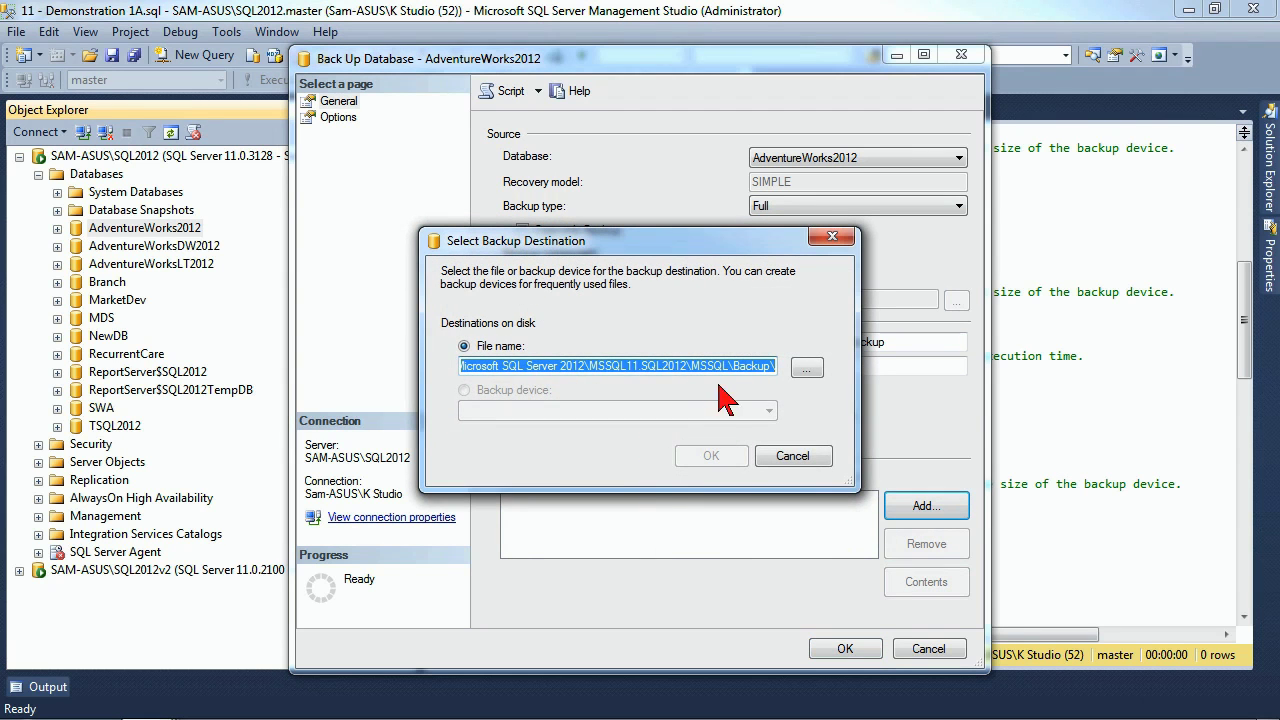
{"action": "left_click", "coordinate": [808, 370]}
{"action": "left_click_drag", "start_coordinate": [829, 309], "coordinate": [829, 134]}
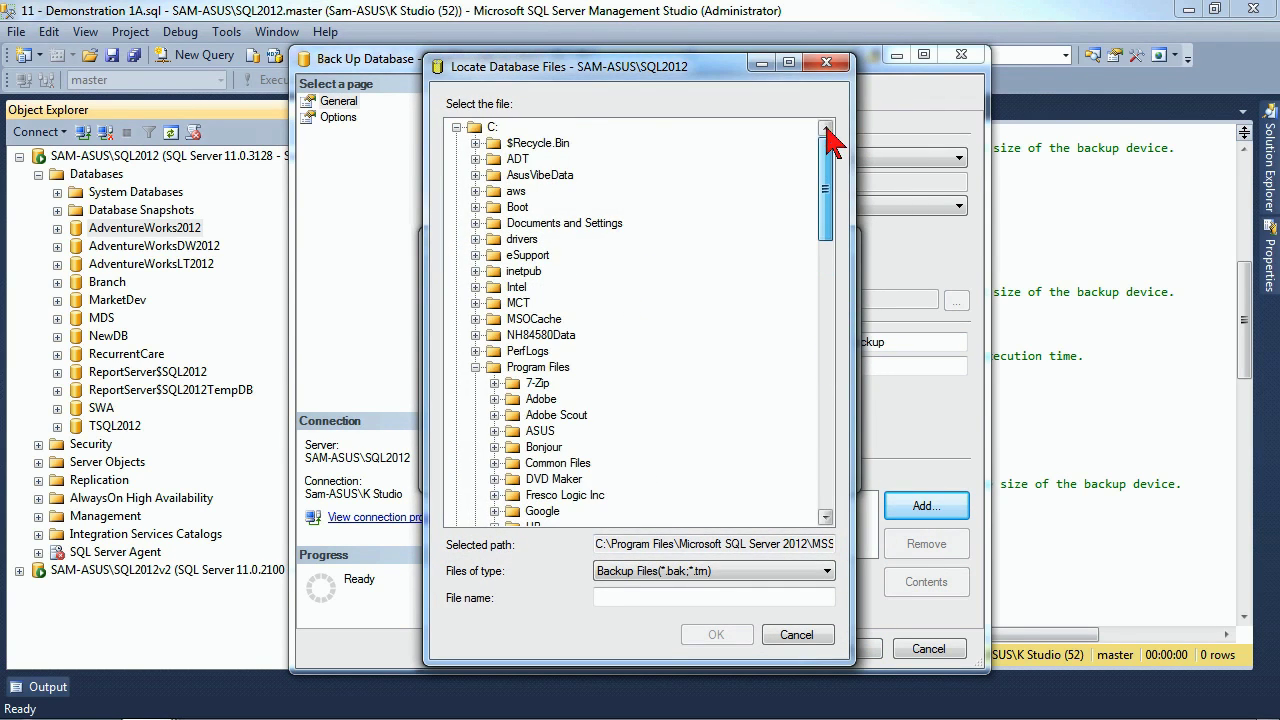
{"action": "left_click", "coordinate": [456, 127]}
{"action": "left_click", "coordinate": [456, 143]}
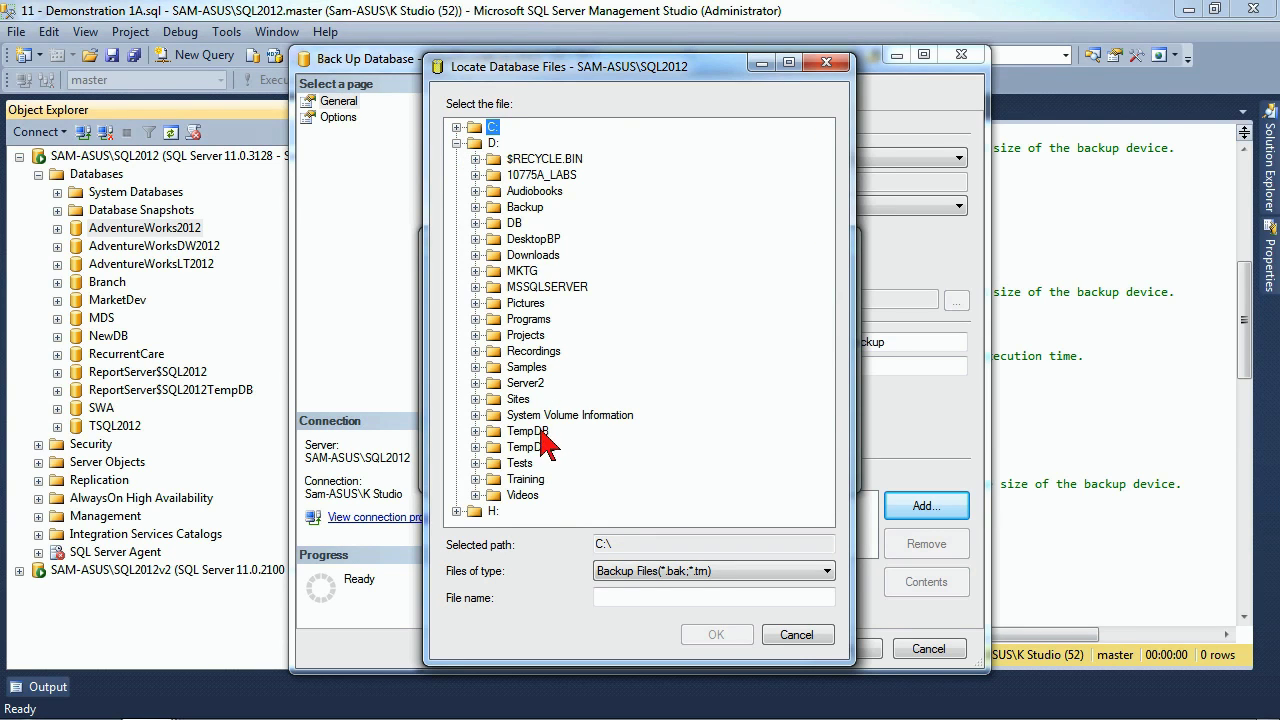
{"action": "left_click", "coordinate": [547, 289]}
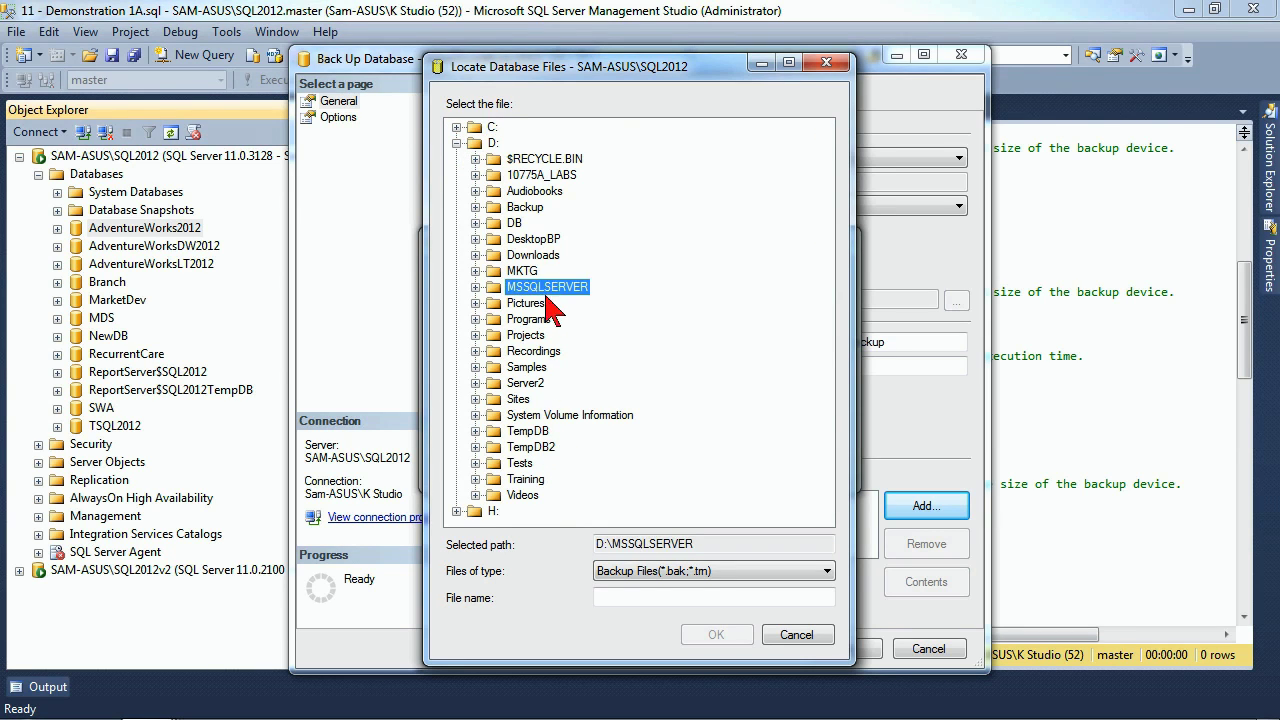
{"action": "left_click", "coordinate": [711, 596]}
{"action": "type", "text": "adv.bak"}
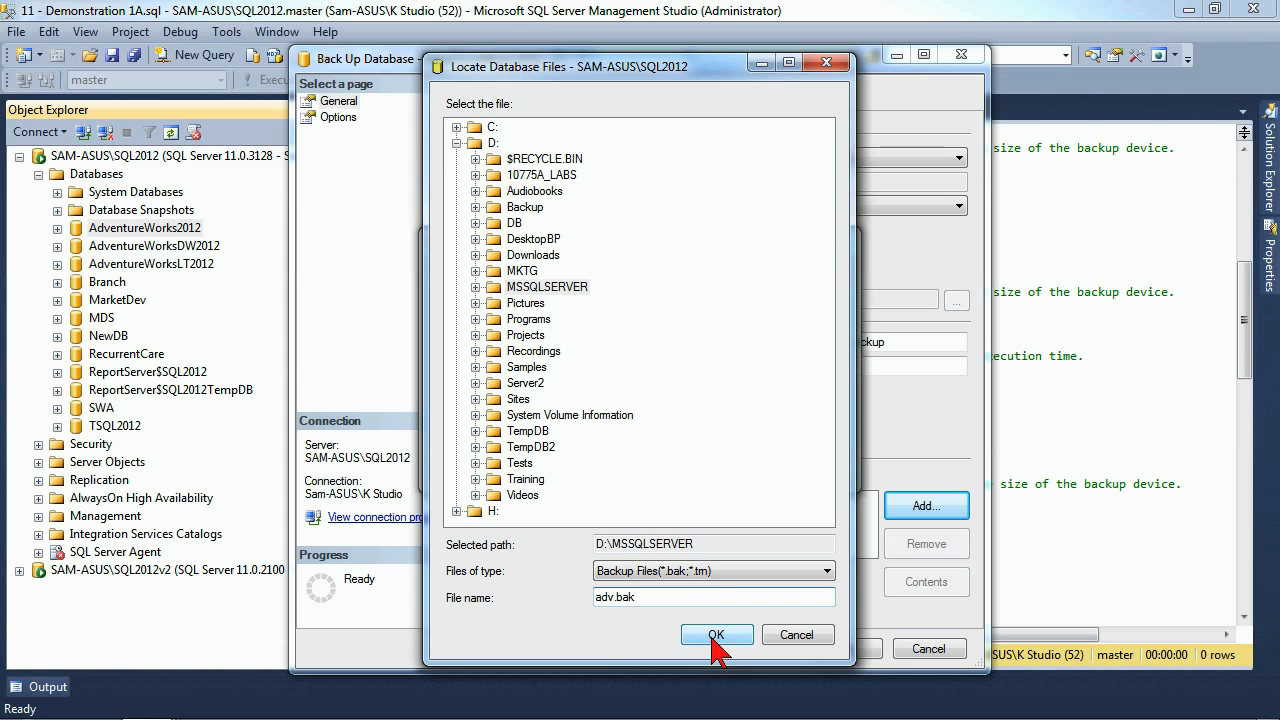
{"action": "left_click", "coordinate": [716, 635]}
{"action": "left_click", "coordinate": [705, 457]}
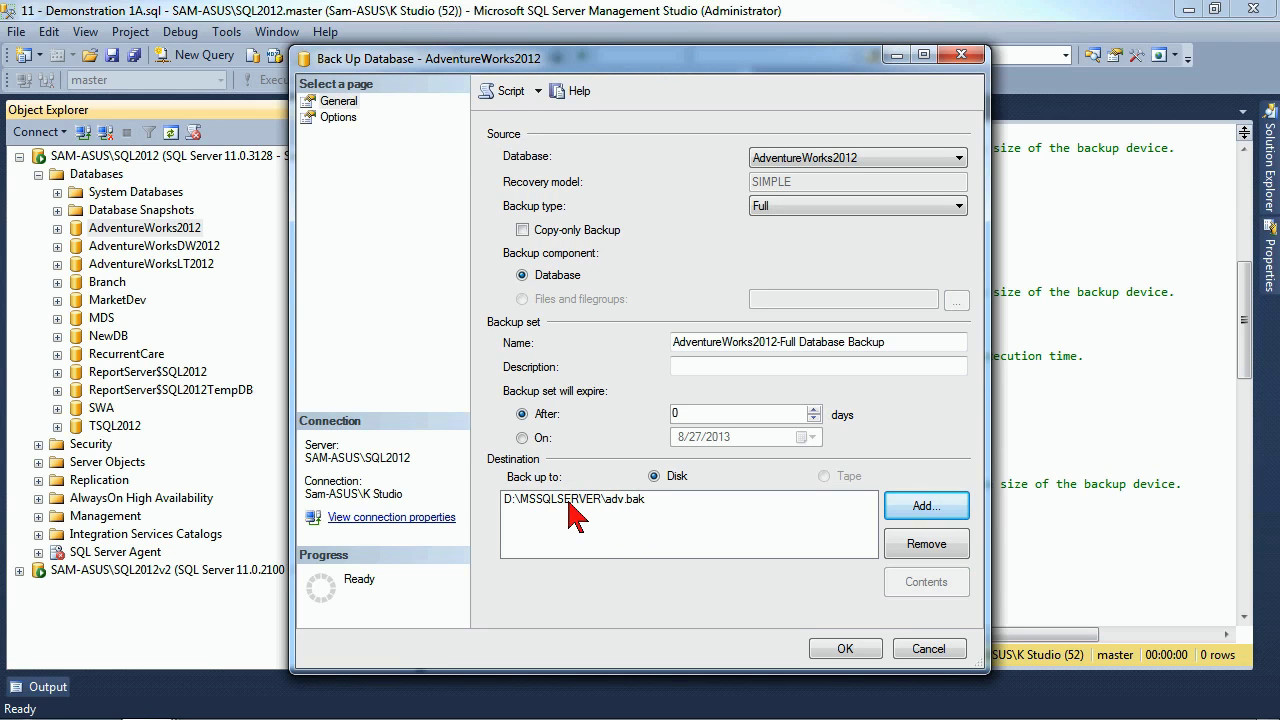
Run the full AdventureWorks2012 backup, and check the adv.bak file in the D:\MSSQLSERVER folder in Windows Explorer.
{"action": "left_click", "coordinate": [842, 649]}
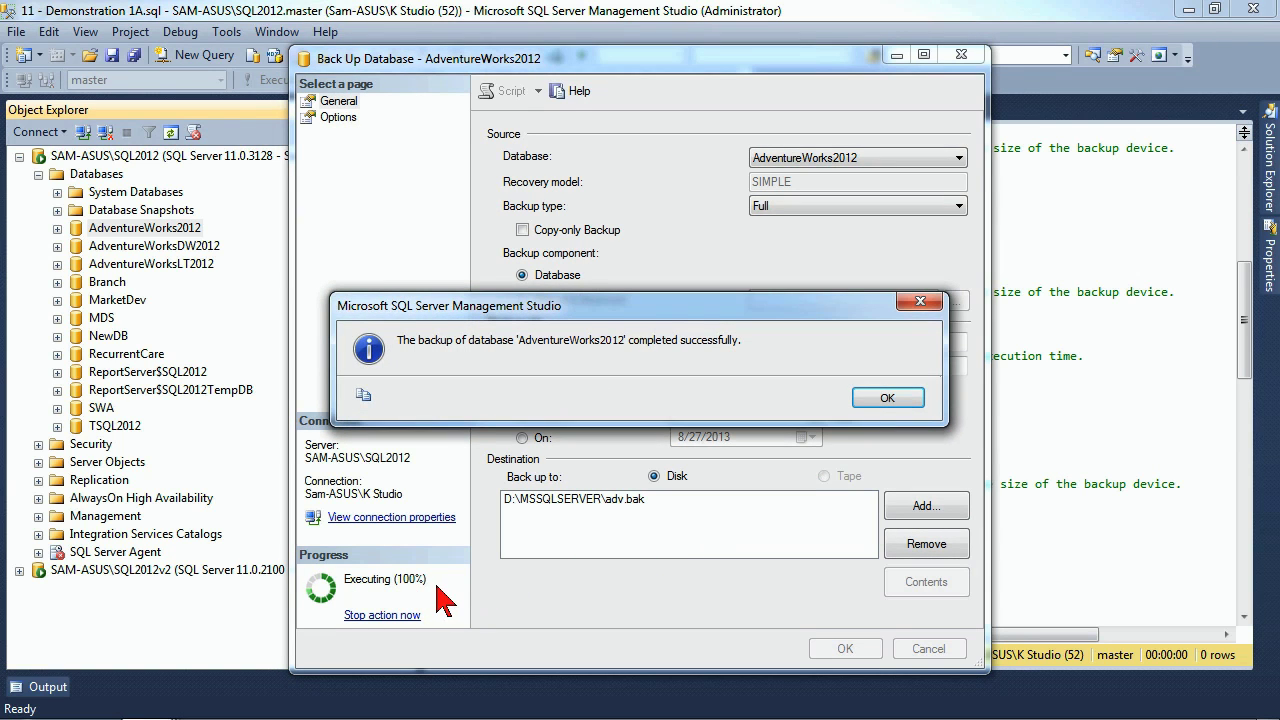
{"action": "left_click", "coordinate": [888, 398]}
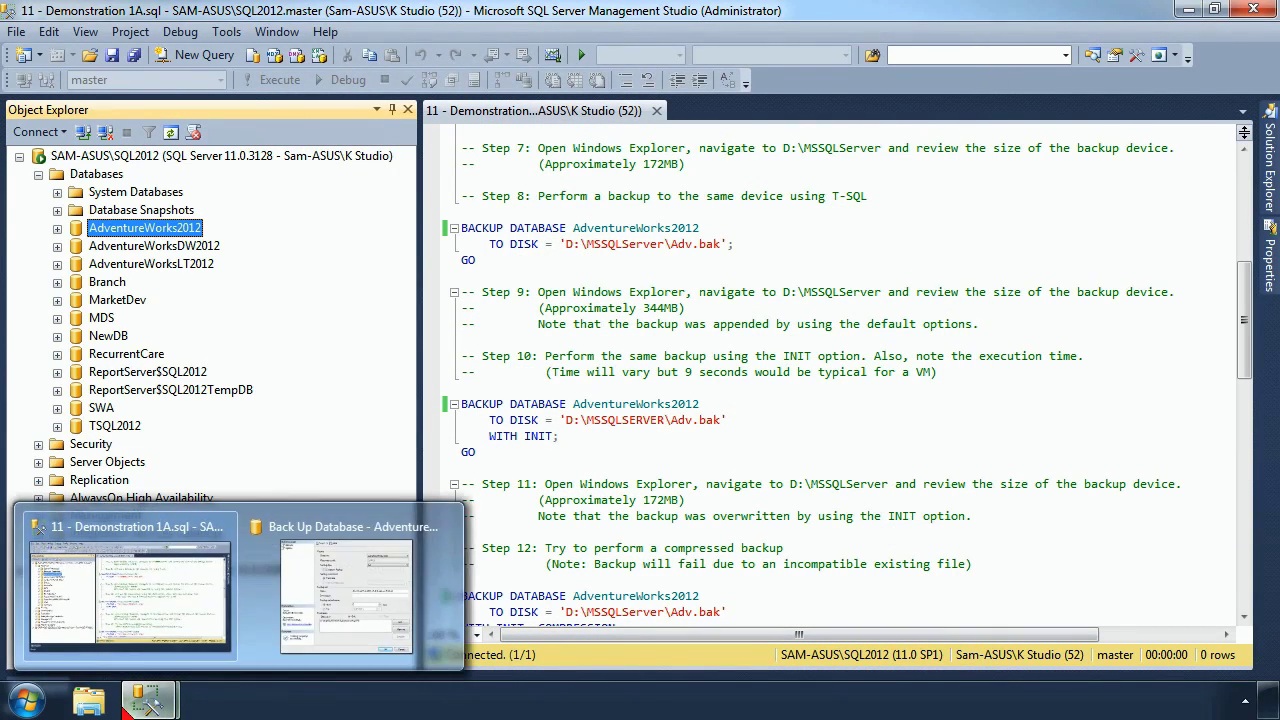
{"action": "left_click", "coordinate": [90, 705]}
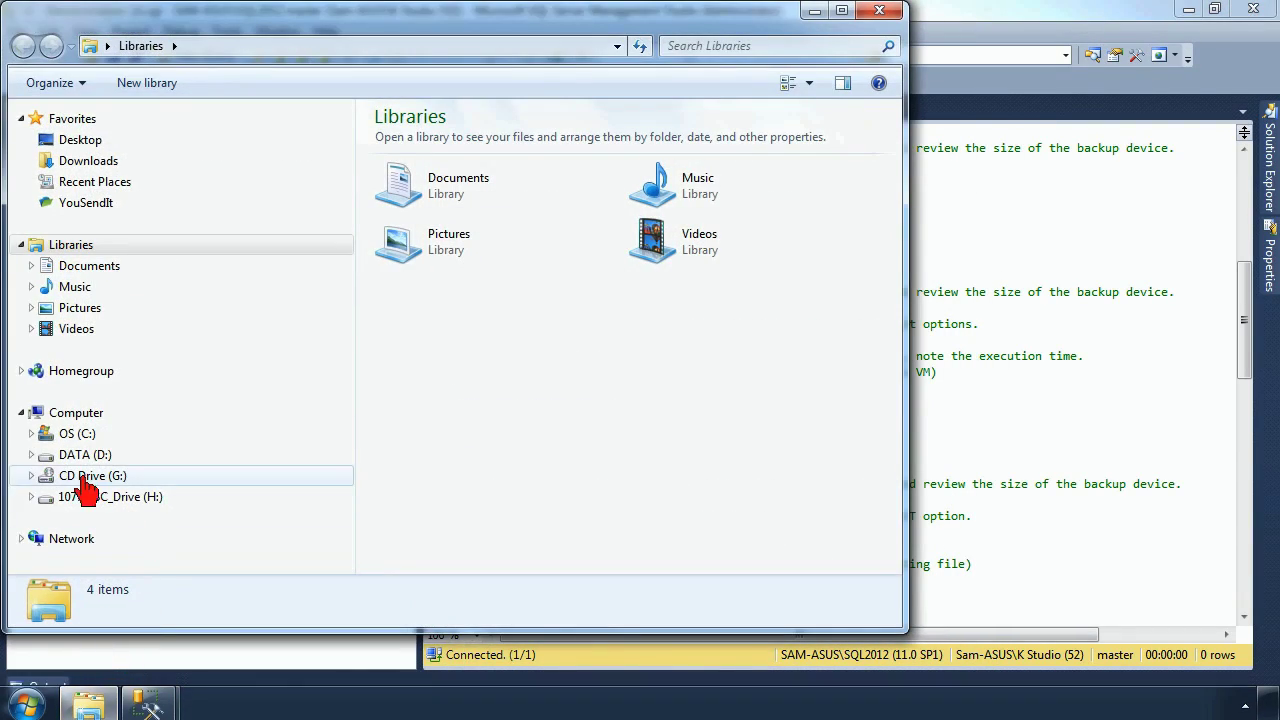
{"action": "left_click", "coordinate": [31, 455]}
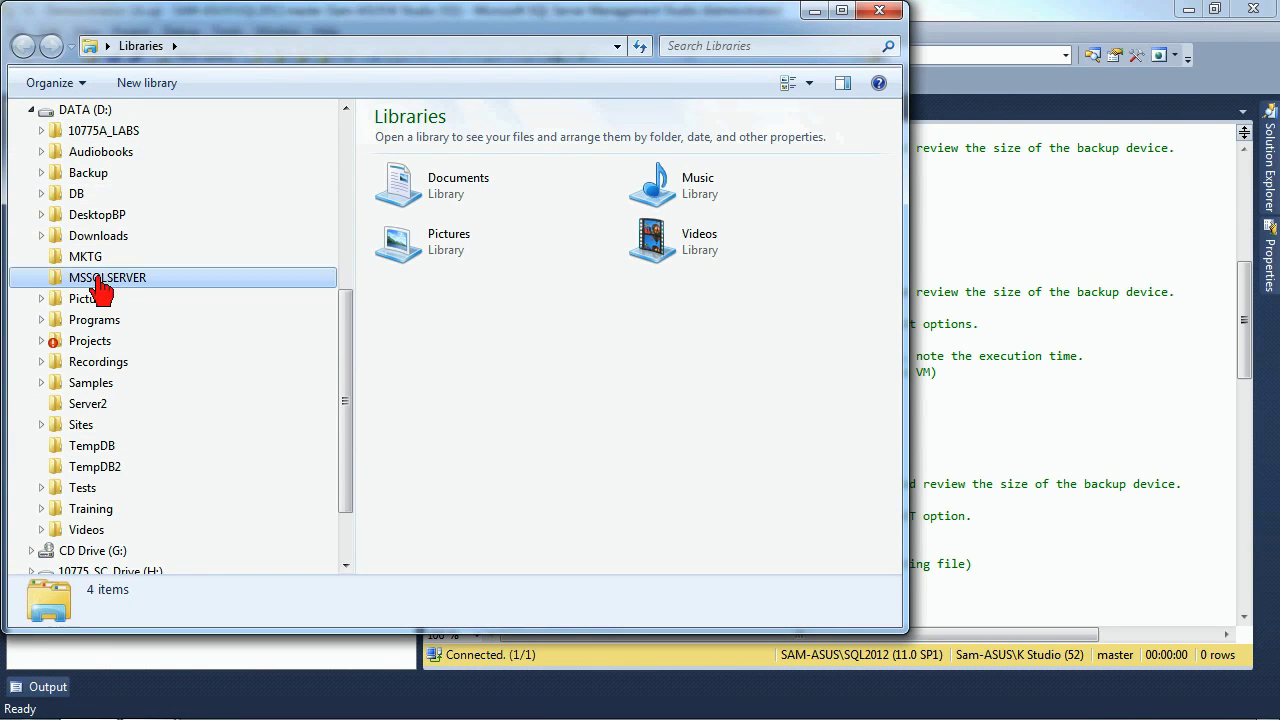
{"action": "left_click", "coordinate": [40, 277]}
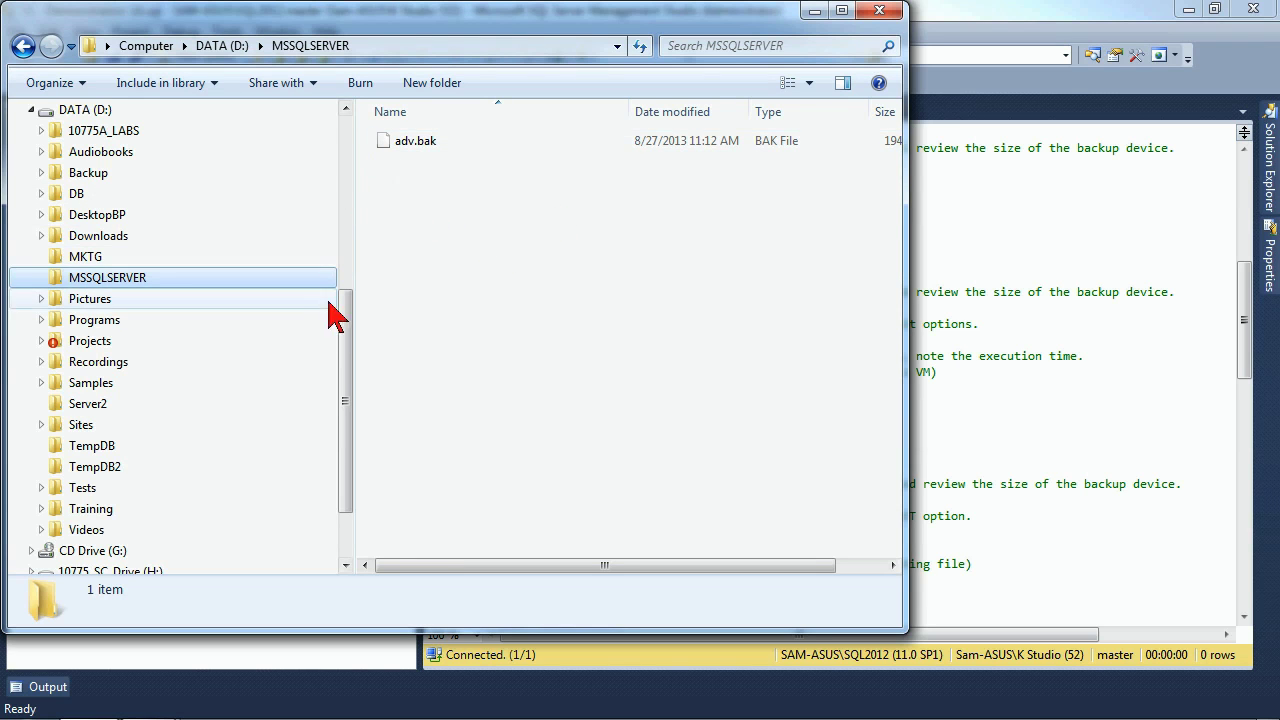
{"action": "left_click", "coordinate": [880, 10]}
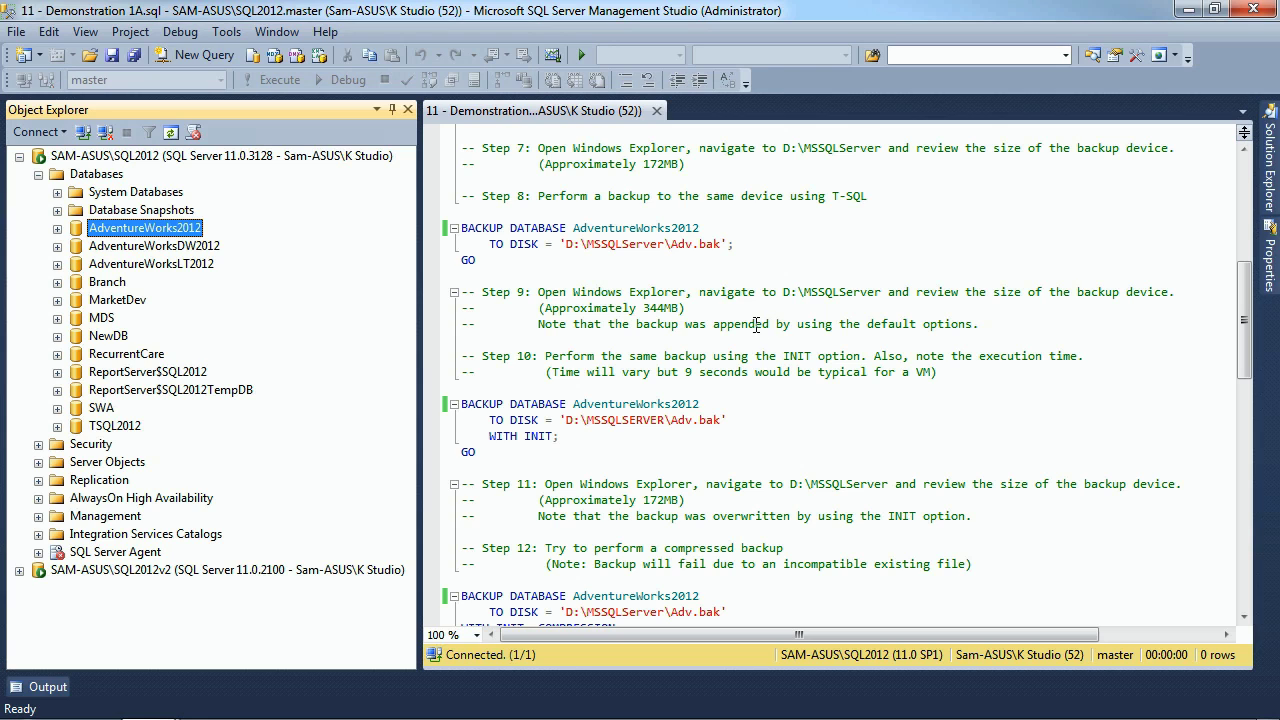
Execute the script's Step 8 BACKUP DATABASE statement for AdventureWorks2012 to the disk file D:\MSSQLServer\Adv.bak.
{"action": "left_click", "coordinate": [795, 244]}
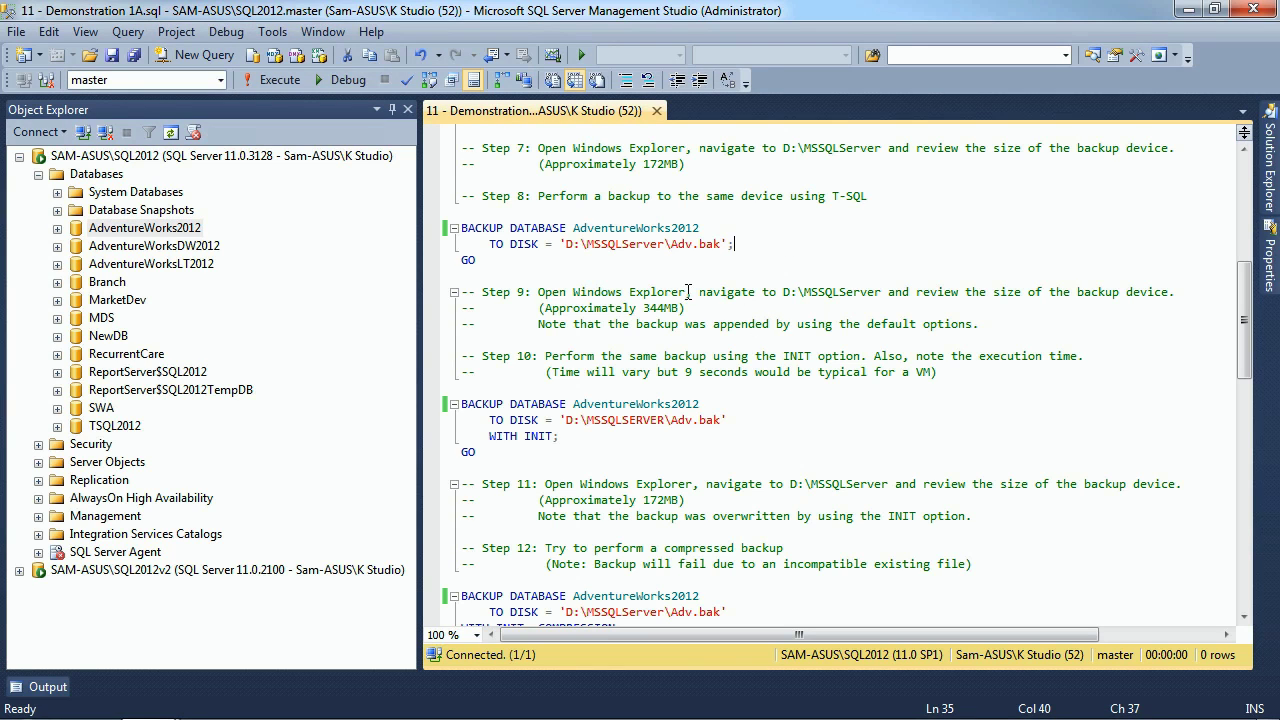
{"action": "double_click", "coordinate": [483, 228]}
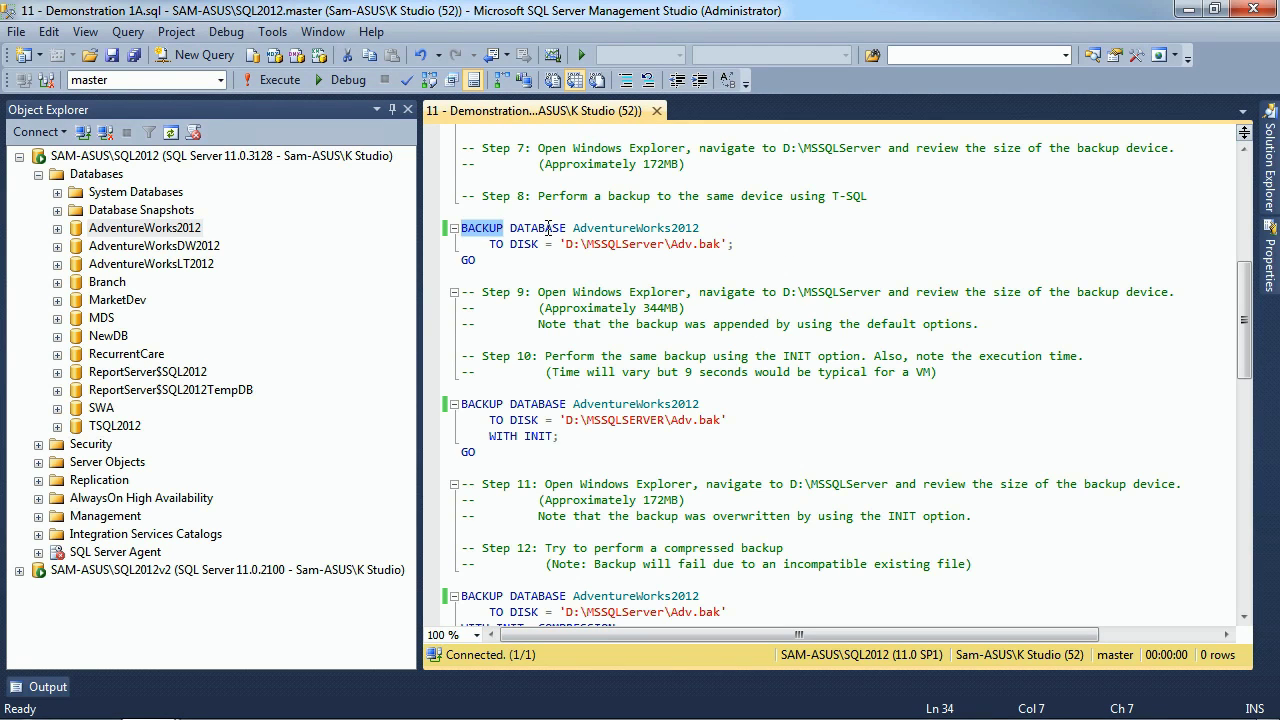
{"action": "double_click", "coordinate": [537, 228]}
{"action": "double_click", "coordinate": [643, 230]}
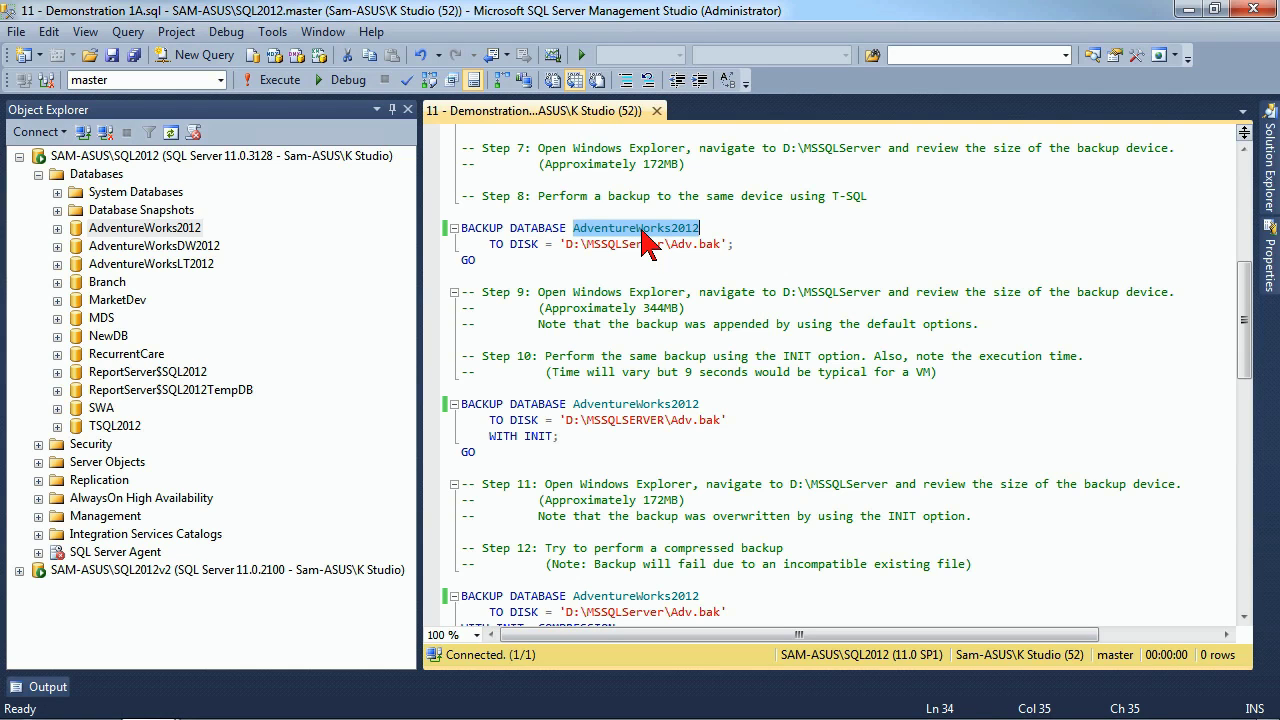
{"action": "left_click_drag", "start_coordinate": [760, 247], "coordinate": [370, 240]}
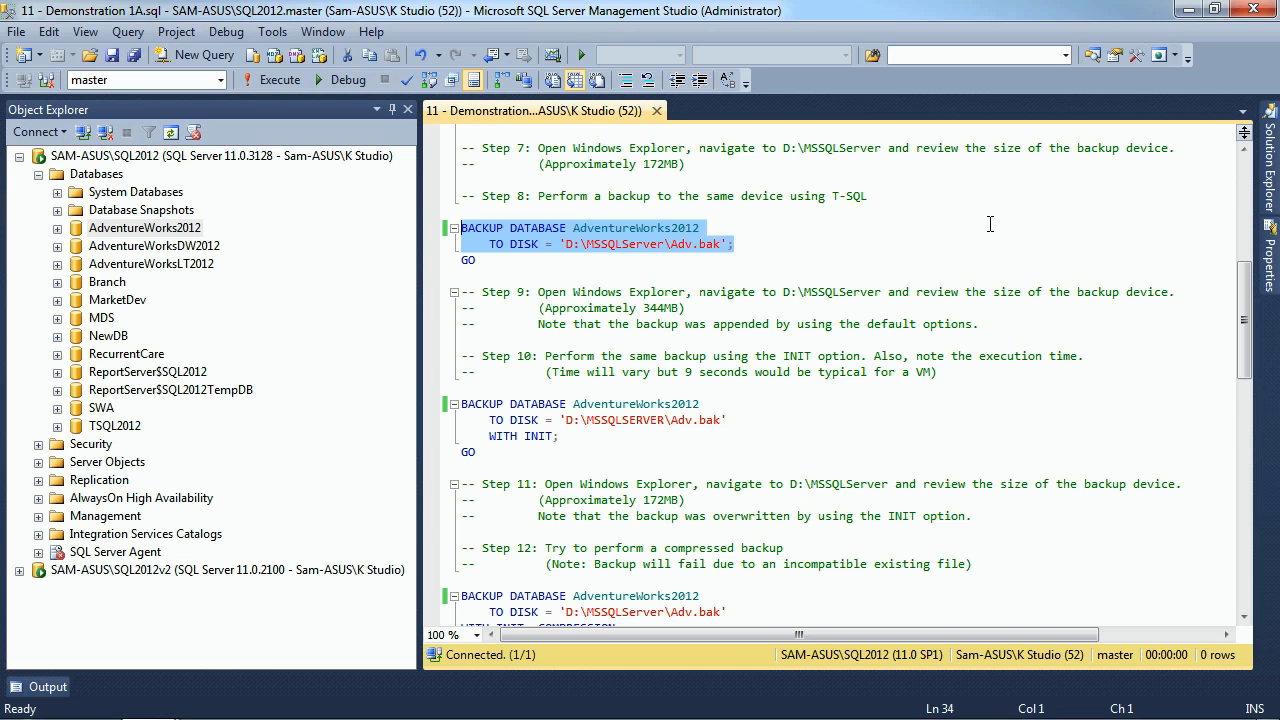
{"action": "left_click", "coordinate": [872, 253]}
{"action": "left_click_drag", "start_coordinate": [490, 259], "coordinate": [460, 226]}
{"action": "left_click", "coordinate": [272, 80]}
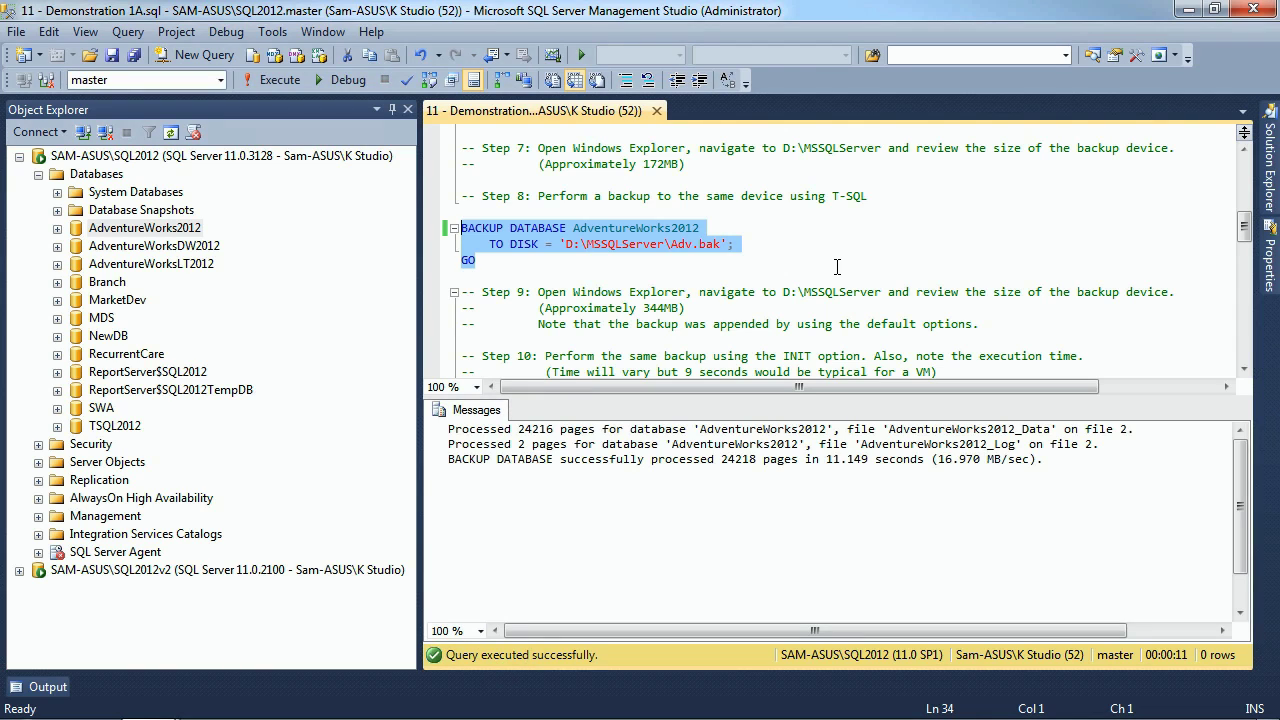
{"action": "left_click", "coordinate": [563, 276]}
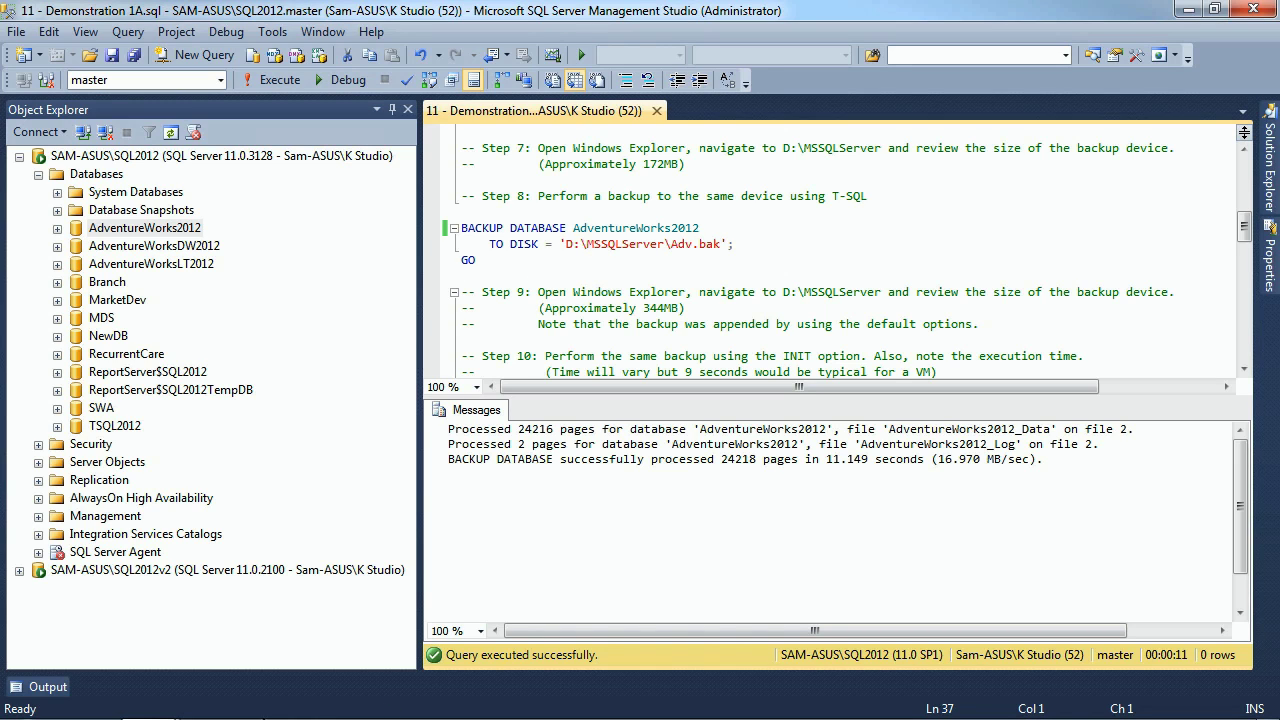
Check the size of adv.bak in the D:\MSSQLSERVER folder in Windows Explorer, and return to Management Studio.
{"action": "left_click", "coordinate": [90, 700]}
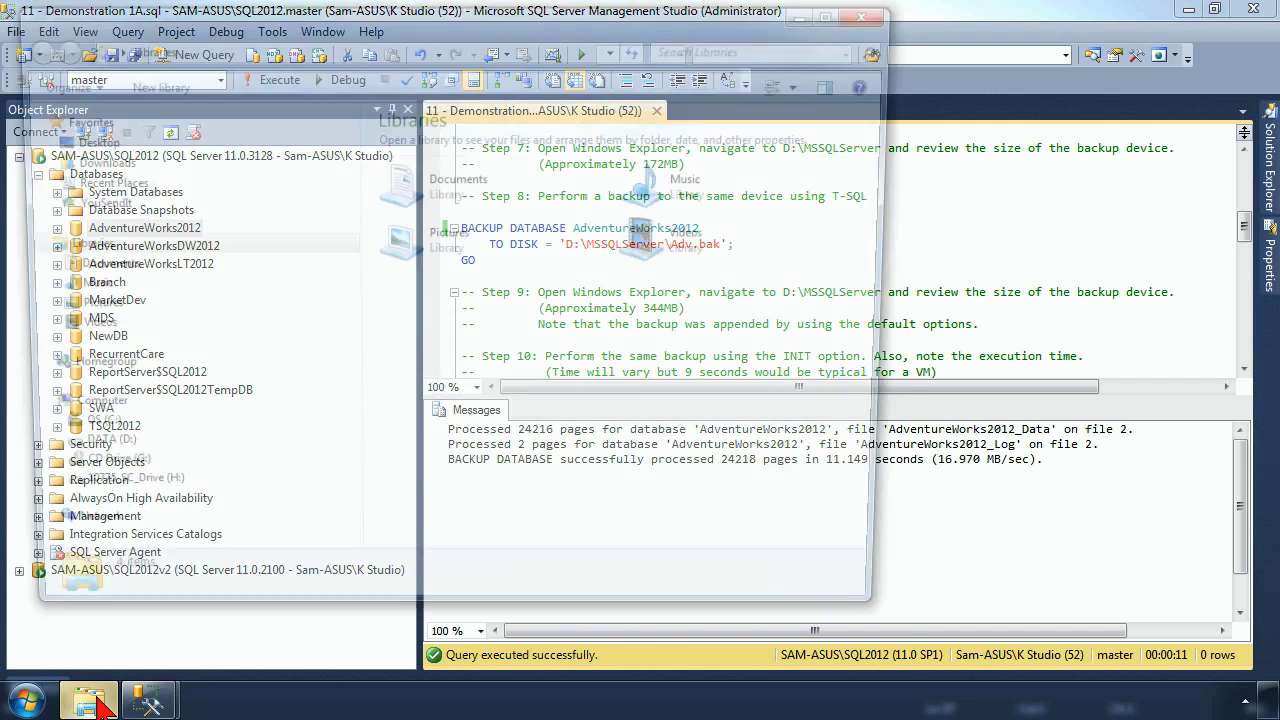
{"action": "left_click", "coordinate": [31, 452]}
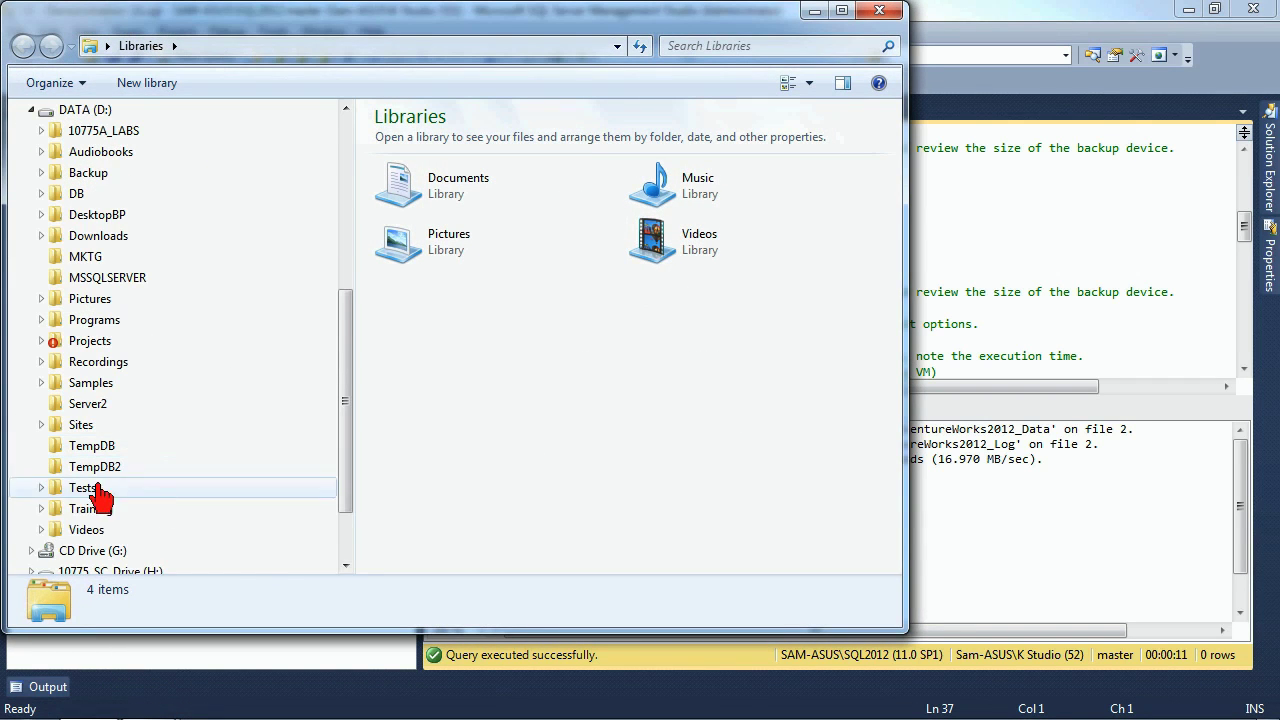
{"action": "left_click", "coordinate": [88, 280]}
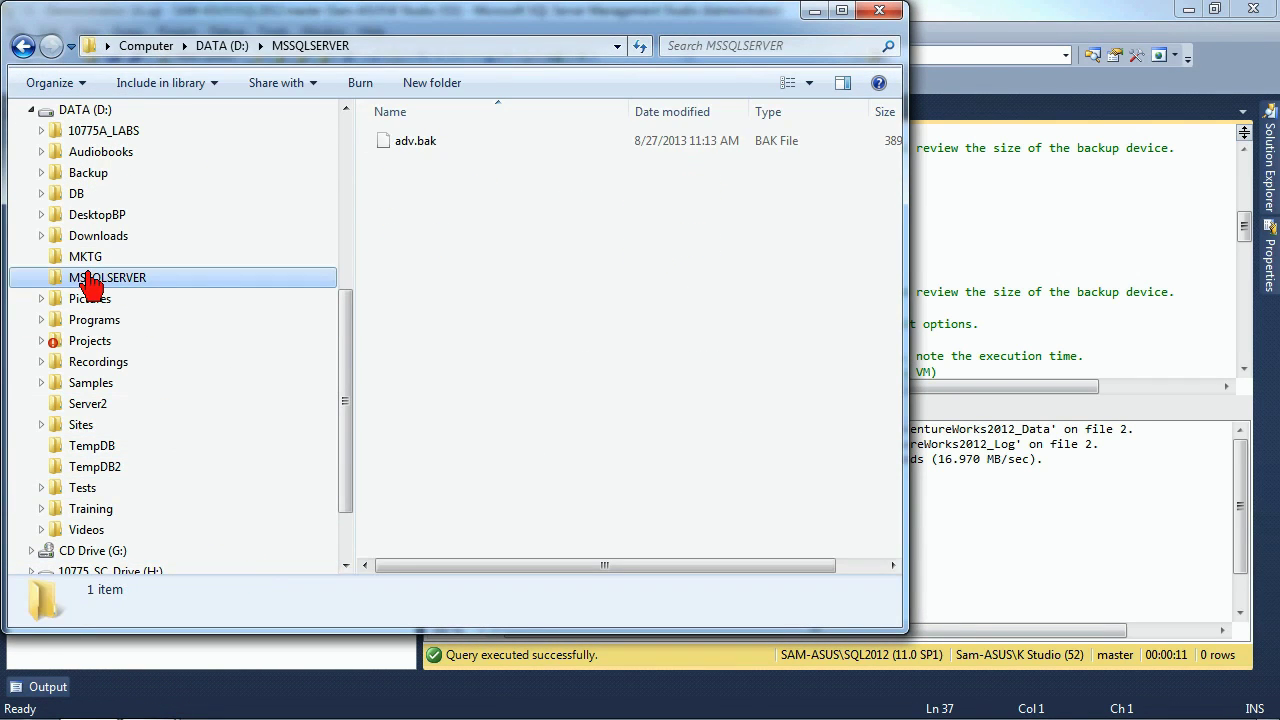
{"action": "left_click_drag", "start_coordinate": [643, 567], "coordinate": [690, 578]}
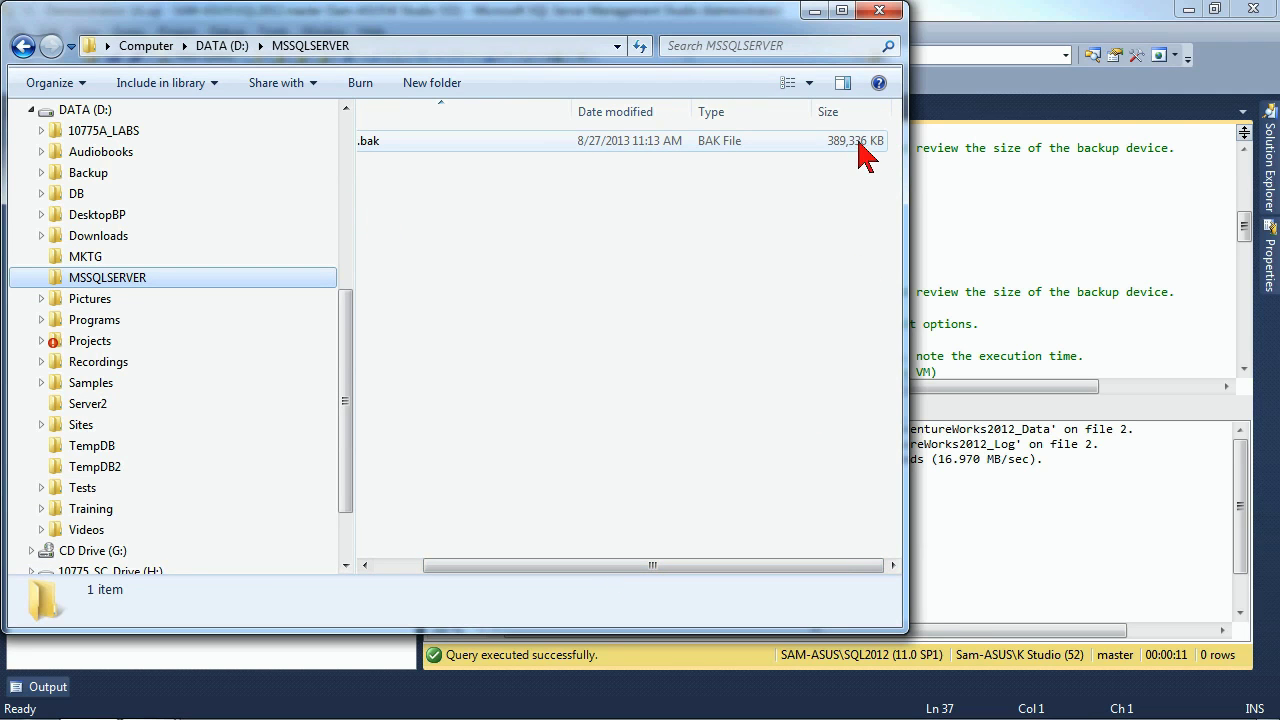
{"action": "left_click", "coordinate": [814, 11]}
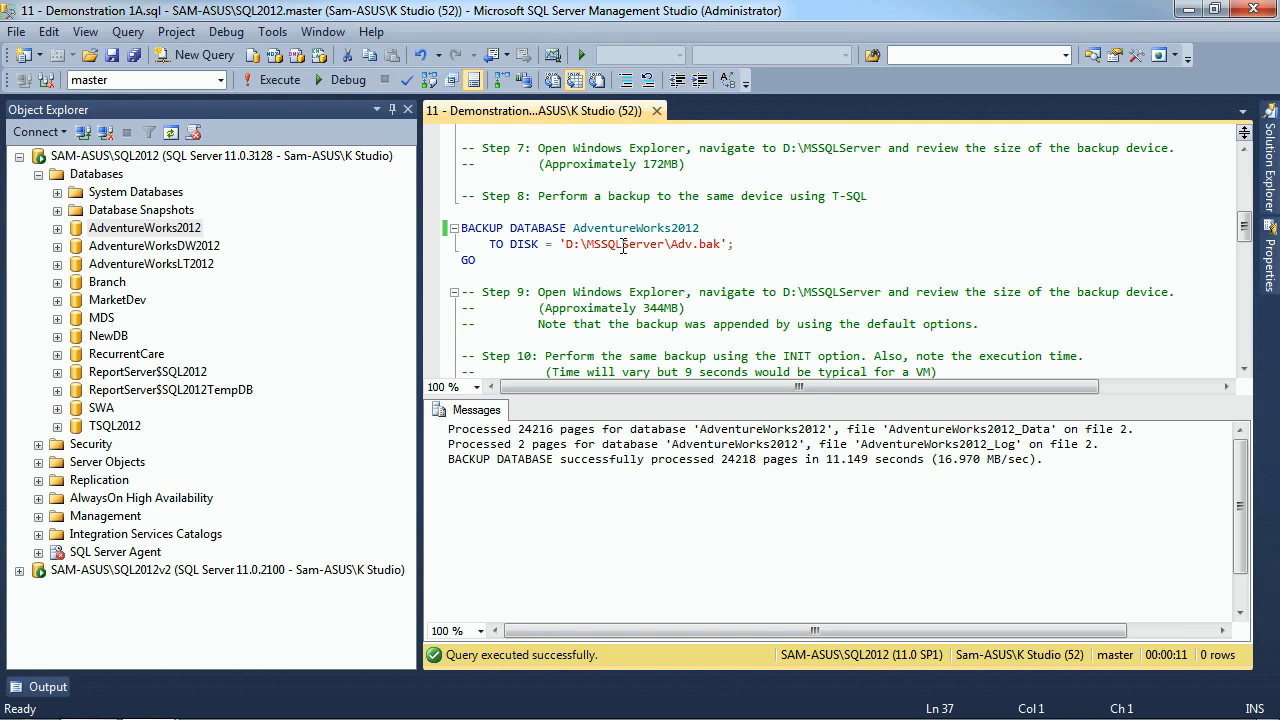
Review the general backup settings of the AdventureWorks2012 database, and close them without running a backup.
{"action": "right_click", "coordinate": [187, 232]}
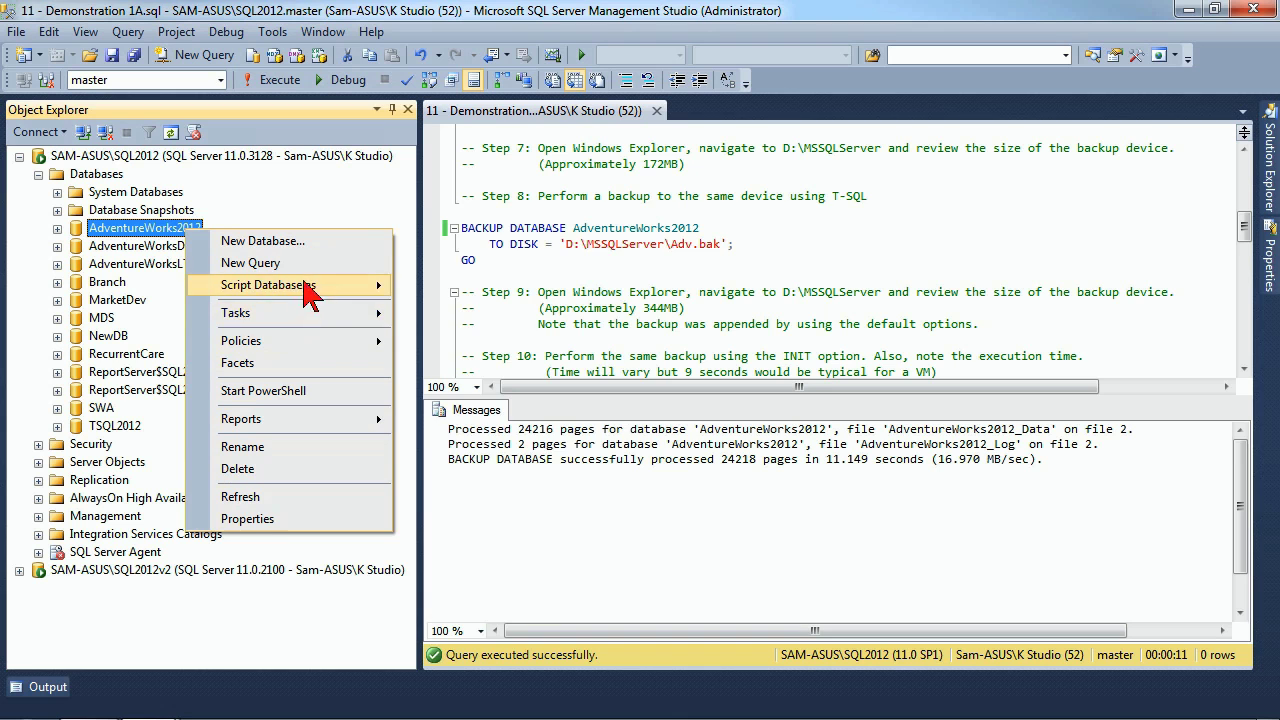
{"action": "mouse_move", "coordinate": [315, 313]}
{"action": "left_click", "coordinate": [476, 346]}
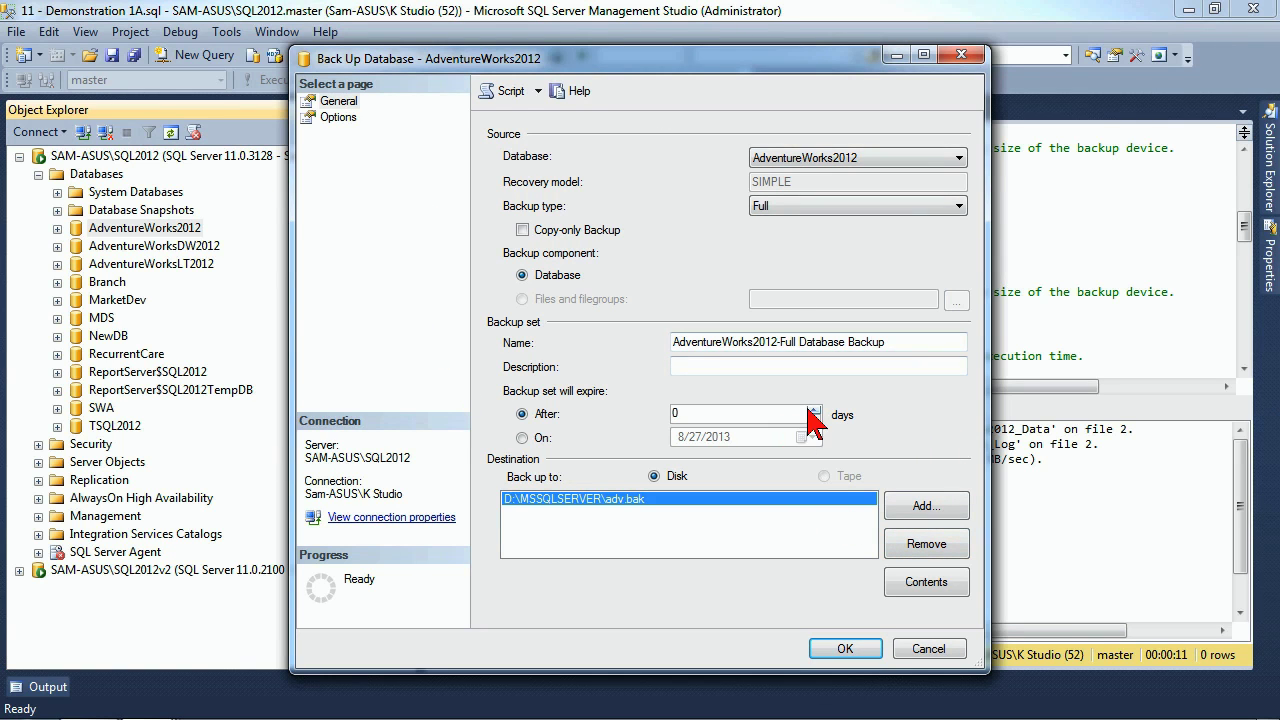
{"action": "left_click", "coordinate": [938, 649]}
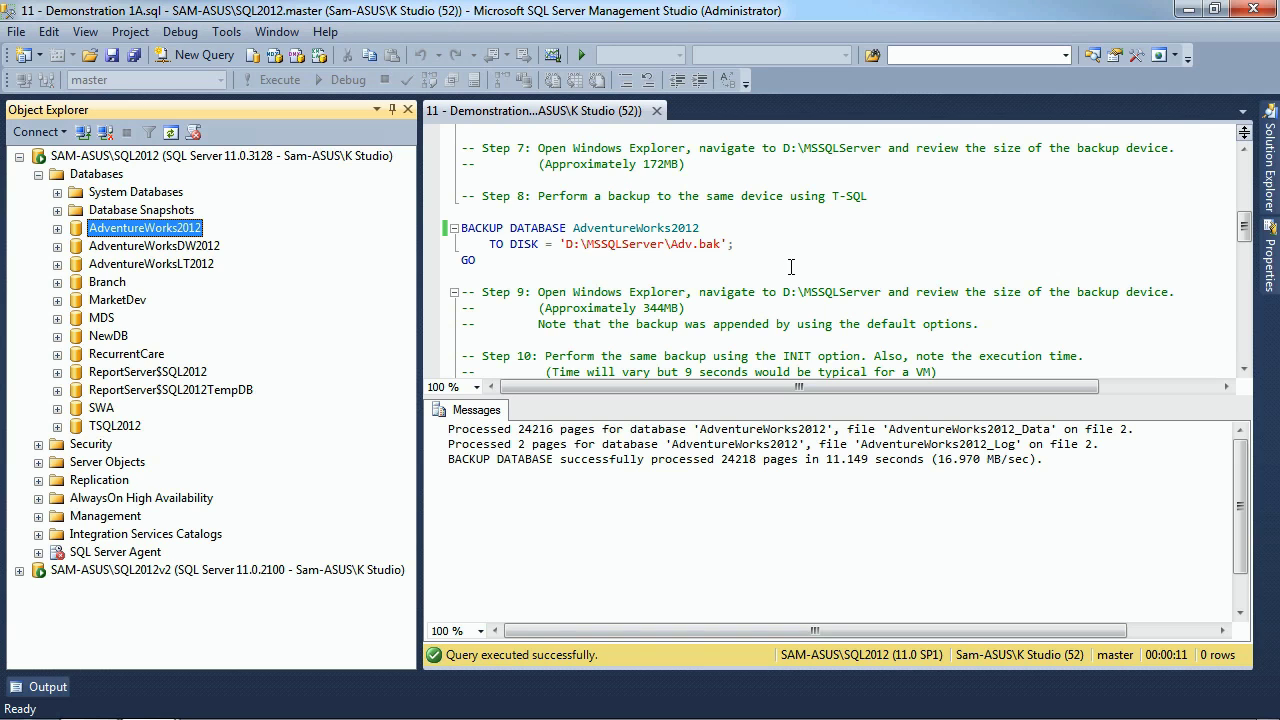
Execute the script's Step 10 backup of AdventureWorks2012 to D:\MSSQLSERVER\Adv.bak using the WITH INIT option.
{"action": "left_click", "coordinate": [778, 266]}
{"action": "scroll", "coordinate": [770, 280], "scroll_direction": "down", "scroll_amount": 3}
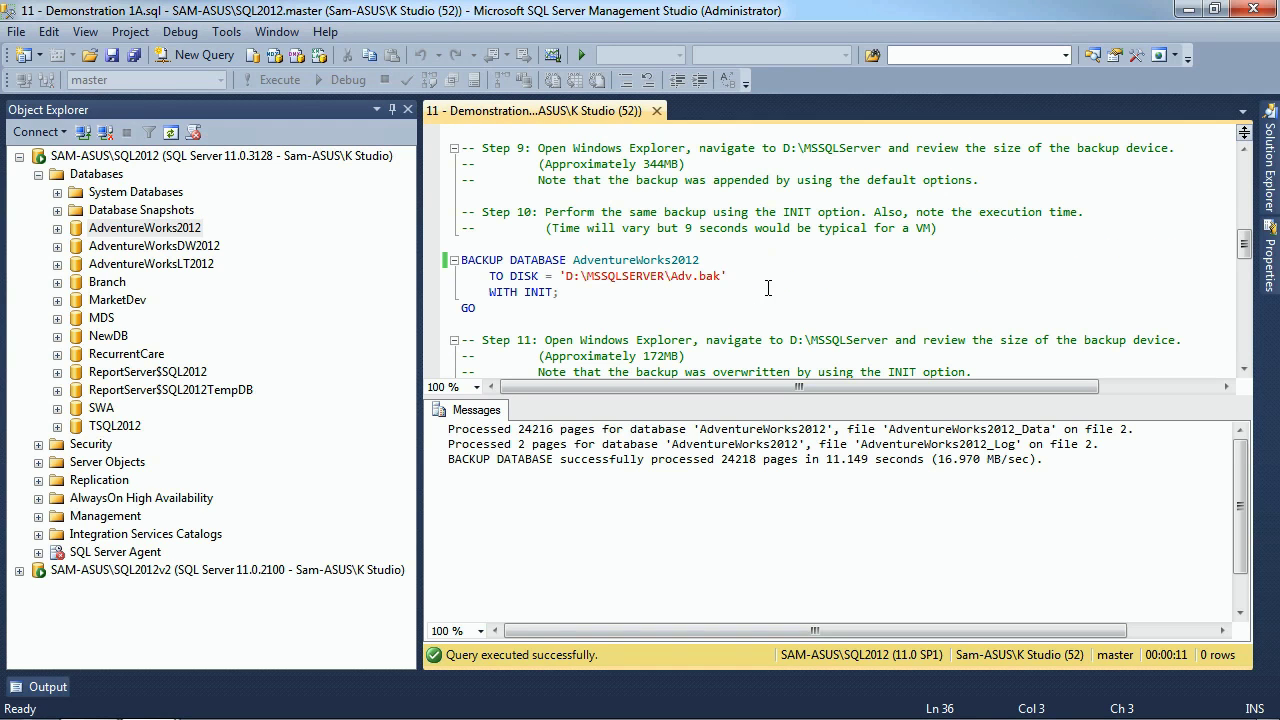
{"action": "left_click_drag", "start_coordinate": [489, 292], "coordinate": [562, 293]}
{"action": "left_click", "coordinate": [599, 298]}
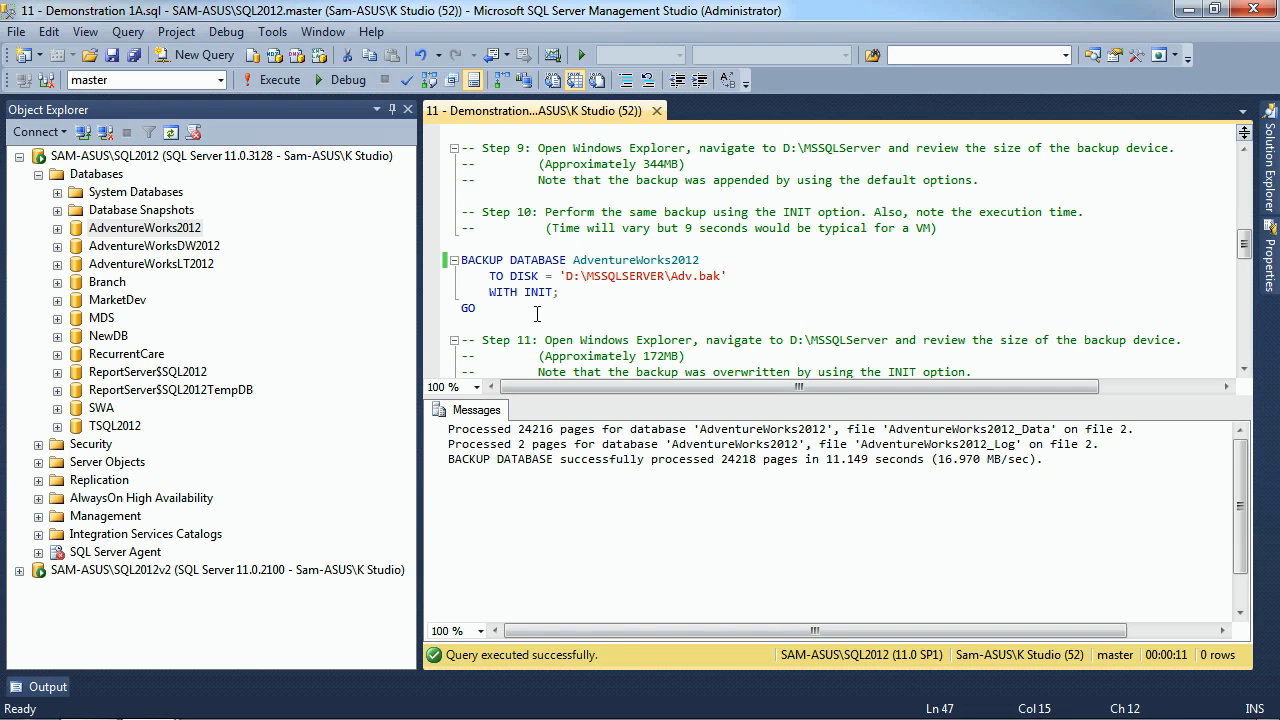
{"action": "left_click_drag", "start_coordinate": [515, 313], "coordinate": [448, 245]}
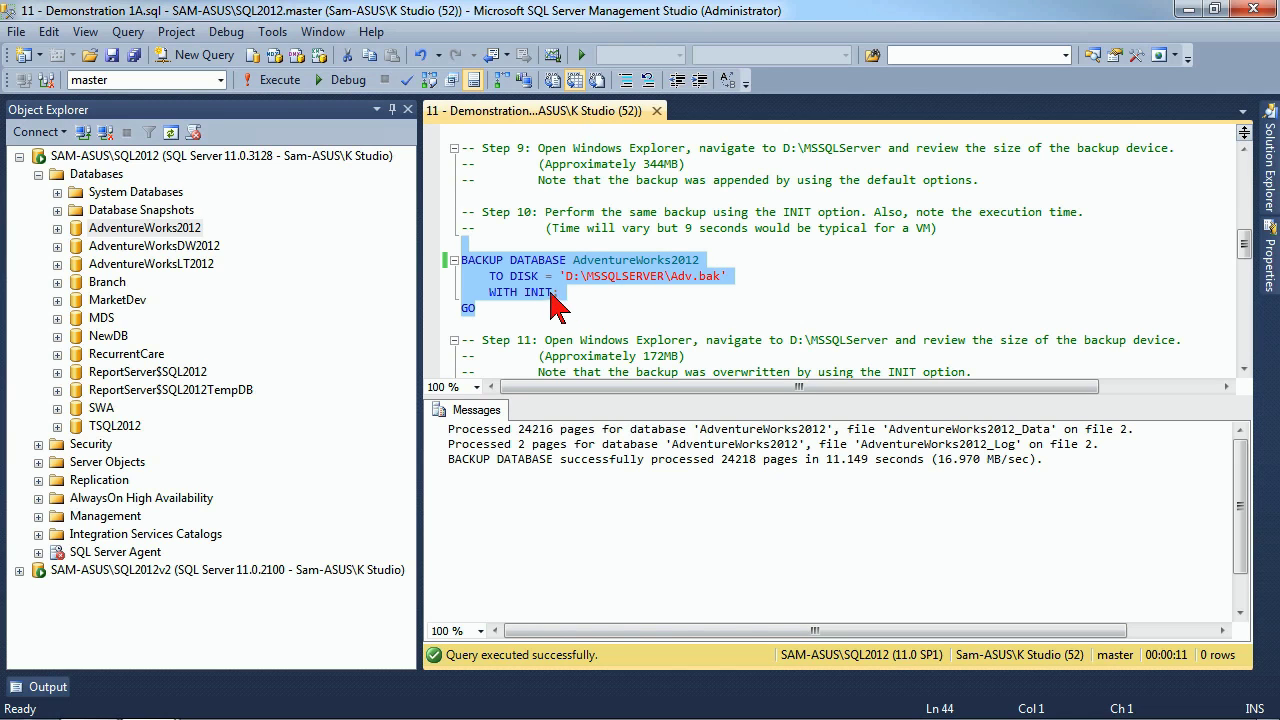
{"action": "left_click", "coordinate": [270, 84]}
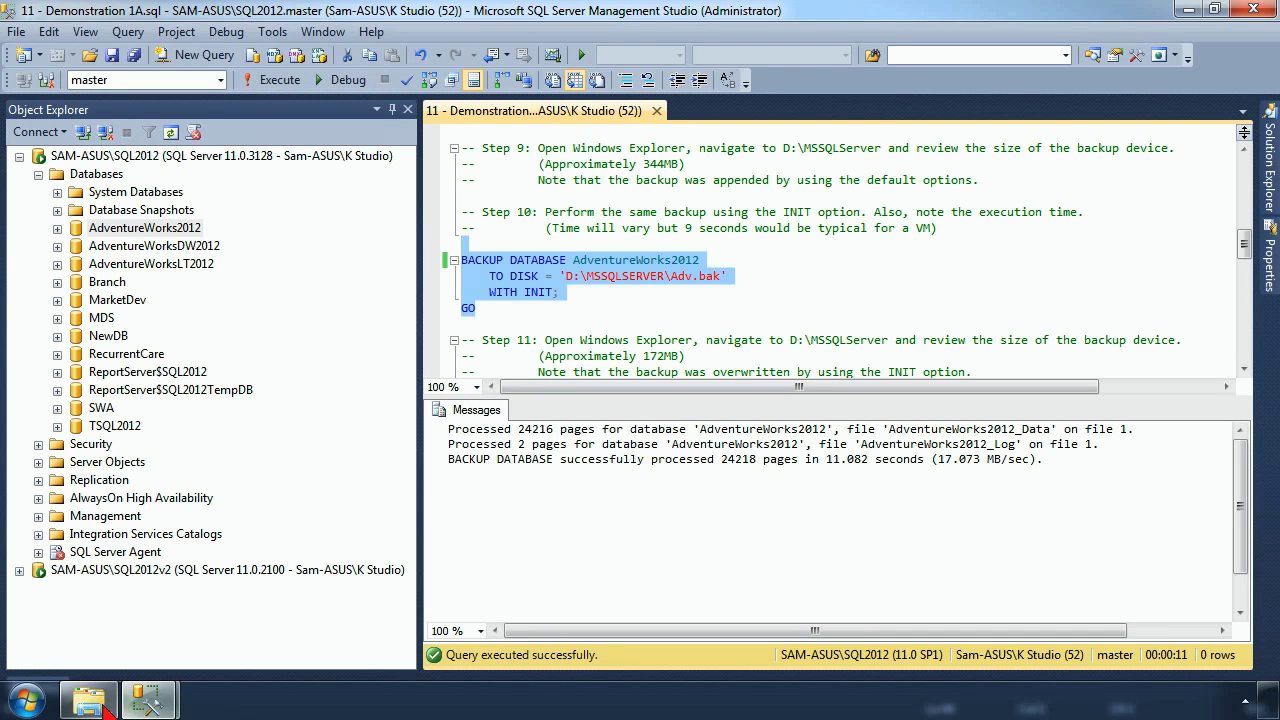
Check the size of the overwritten adv.bak in Windows Explorer, and review the WITH INIT clause in the Step 10 statement.
{"action": "left_click", "coordinate": [89, 700]}
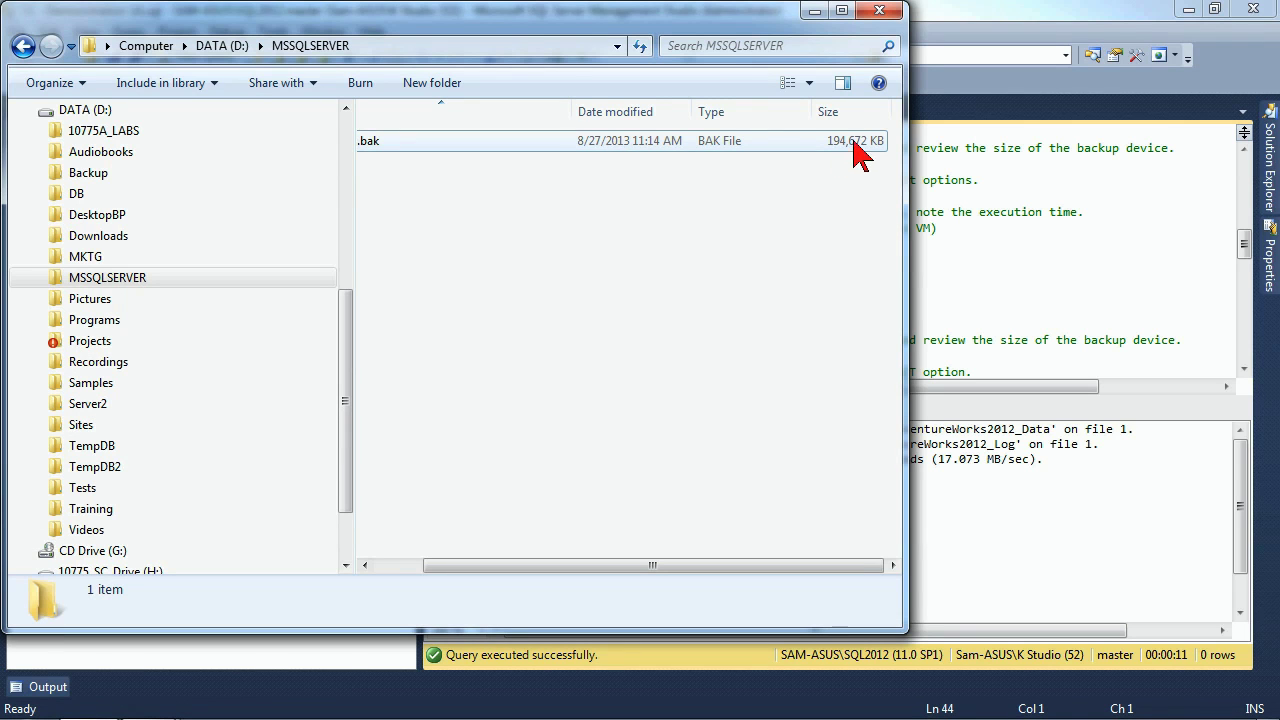
{"action": "left_click", "coordinate": [815, 11]}
{"action": "left_click", "coordinate": [751, 307]}
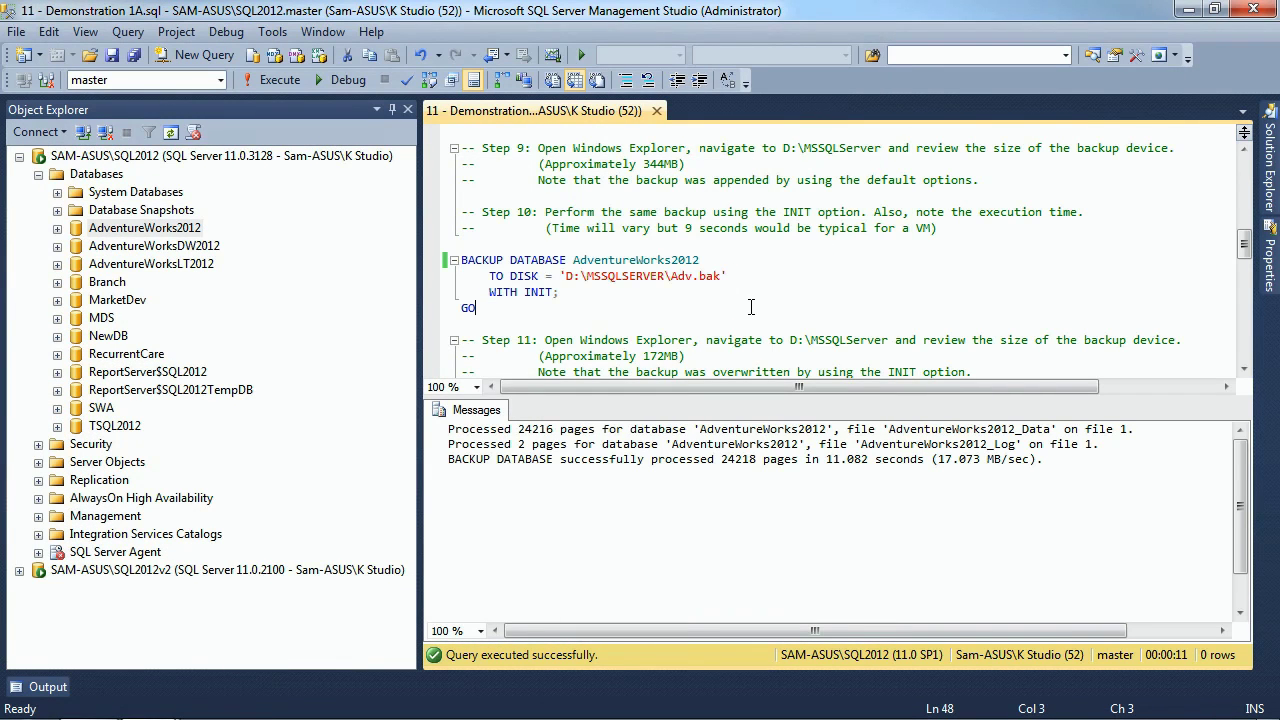
{"action": "scroll", "coordinate": [751, 307], "scroll_direction": "down", "scroll_amount": 1}
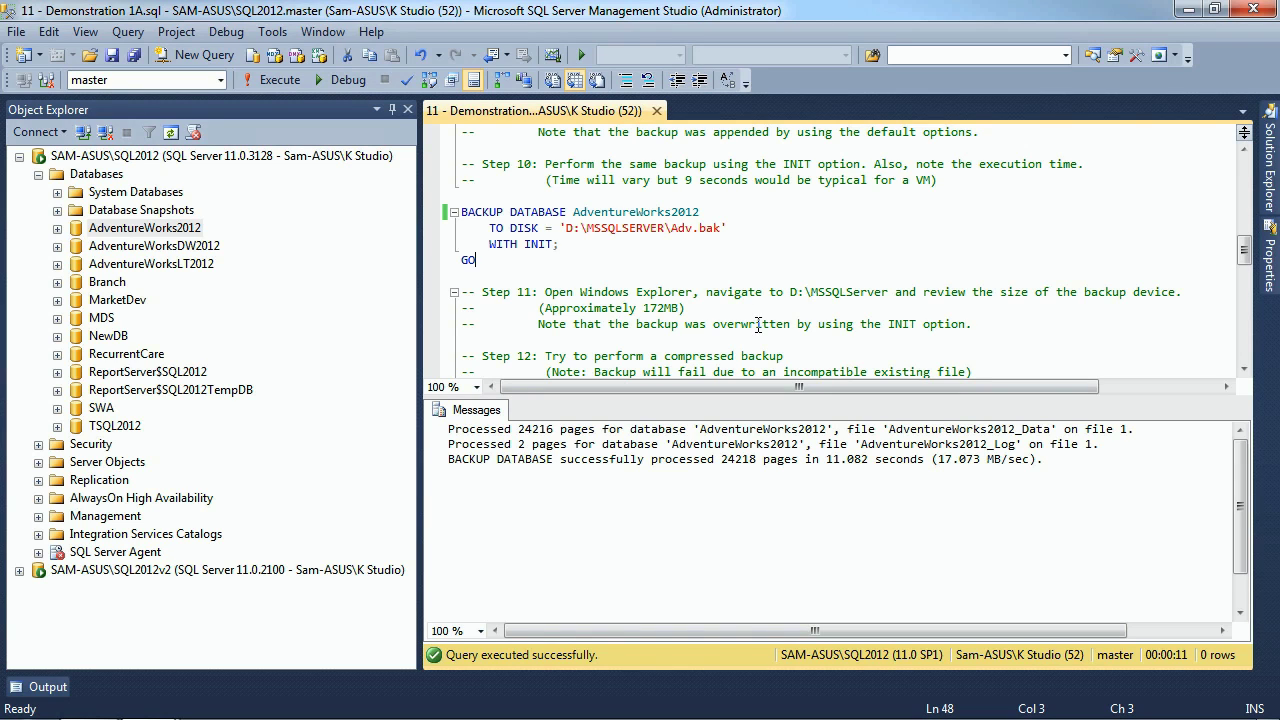
{"action": "left_click_drag", "start_coordinate": [562, 244], "coordinate": [490, 244]}
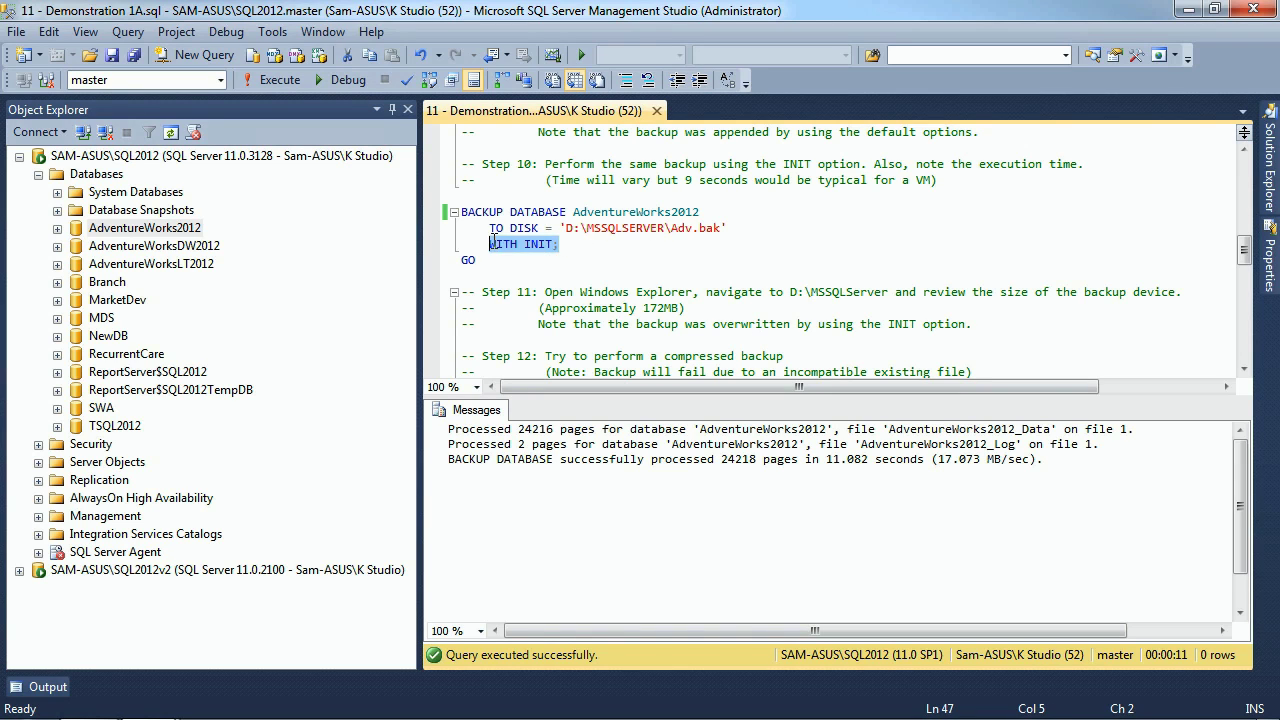
{"action": "left_click", "coordinate": [761, 274]}
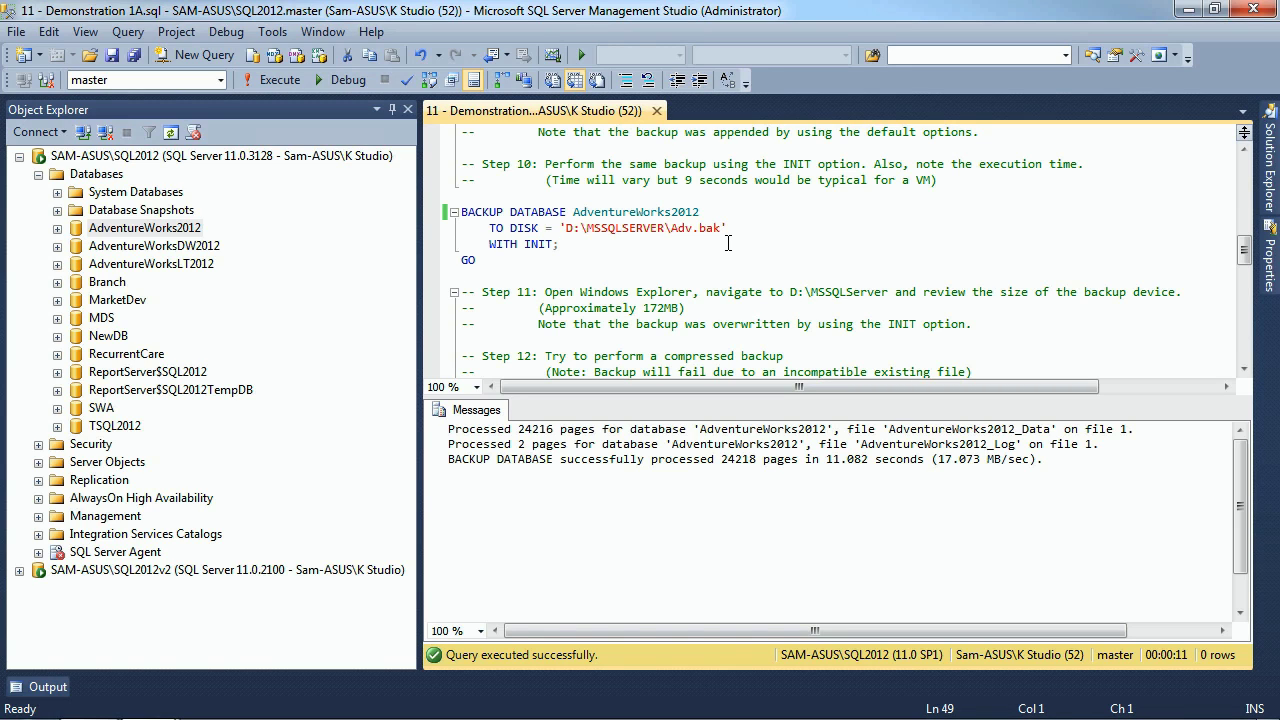
Try to execute the Step 12 backup of AdventureWorks2012 to D:\MSSQLServer\Adv.bak with the INIT and COMPRESSION options, and review its target file name.
{"action": "scroll", "coordinate": [748, 275], "scroll_direction": "down", "scroll_amount": 3}
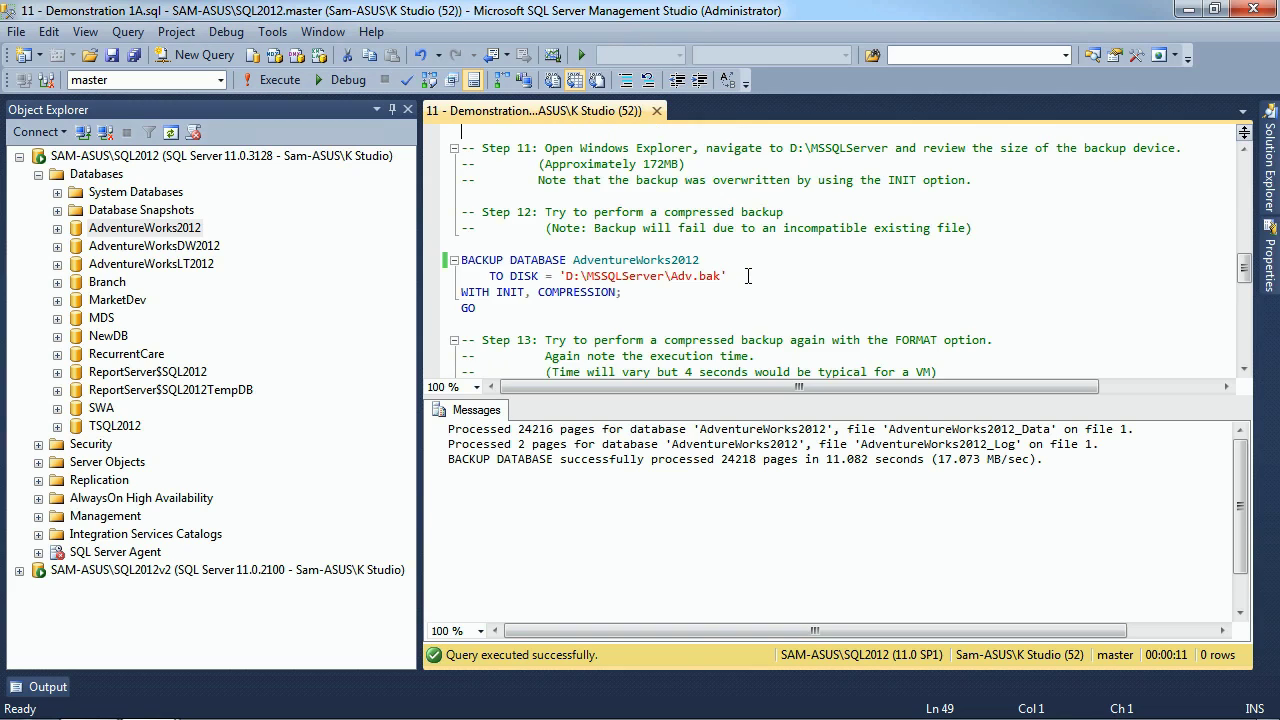
{"action": "scroll", "coordinate": [748, 276], "scroll_direction": "down", "scroll_amount": 1}
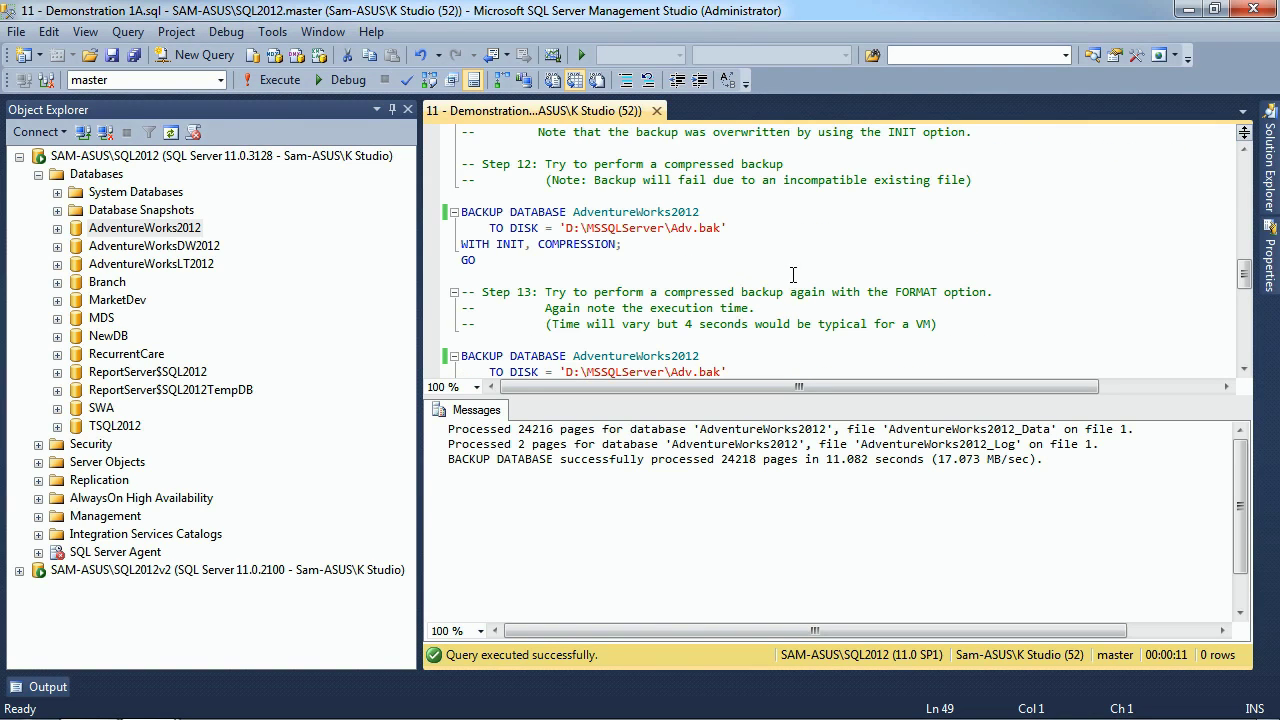
{"action": "left_click", "coordinate": [517, 248]}
{"action": "double_click", "coordinate": [581, 248]}
{"action": "left_click", "coordinate": [674, 256]}
{"action": "left_click_drag", "start_coordinate": [491, 261], "coordinate": [461, 212]}
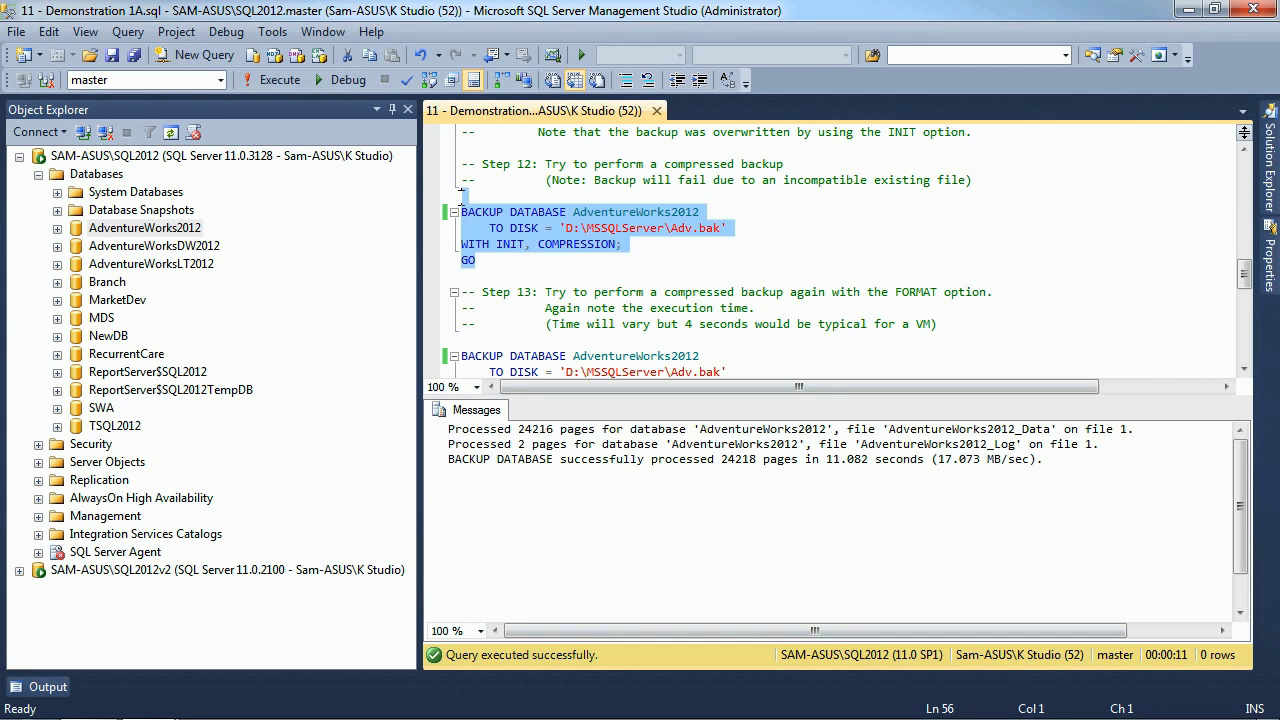
{"action": "left_click", "coordinate": [280, 80]}
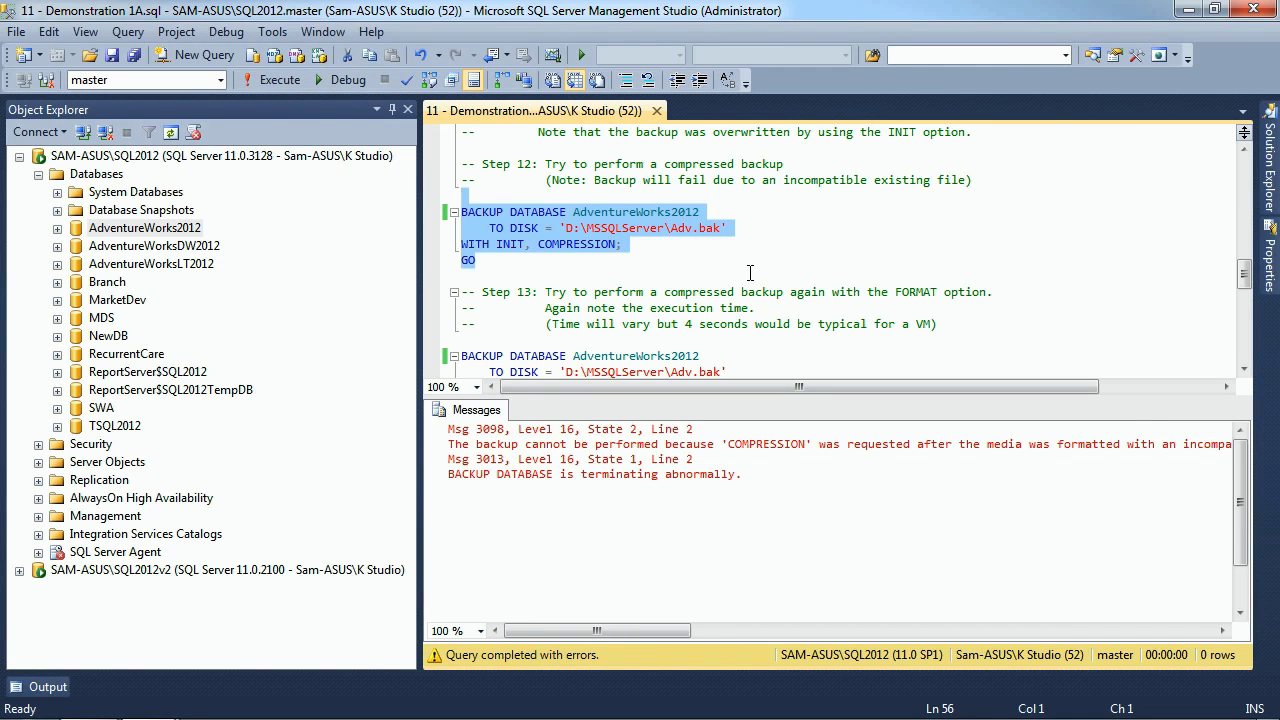
{"action": "double_click", "coordinate": [703, 230]}
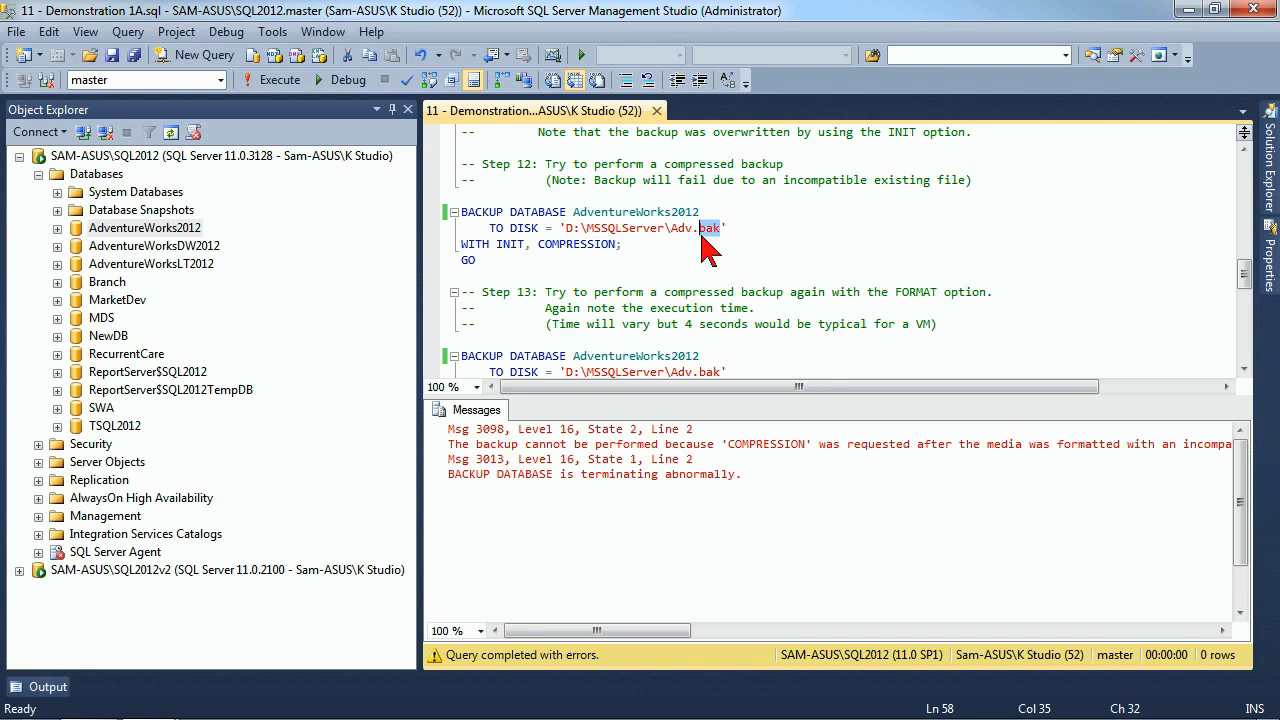
{"action": "left_click_drag", "start_coordinate": [671, 228], "coordinate": [721, 230]}
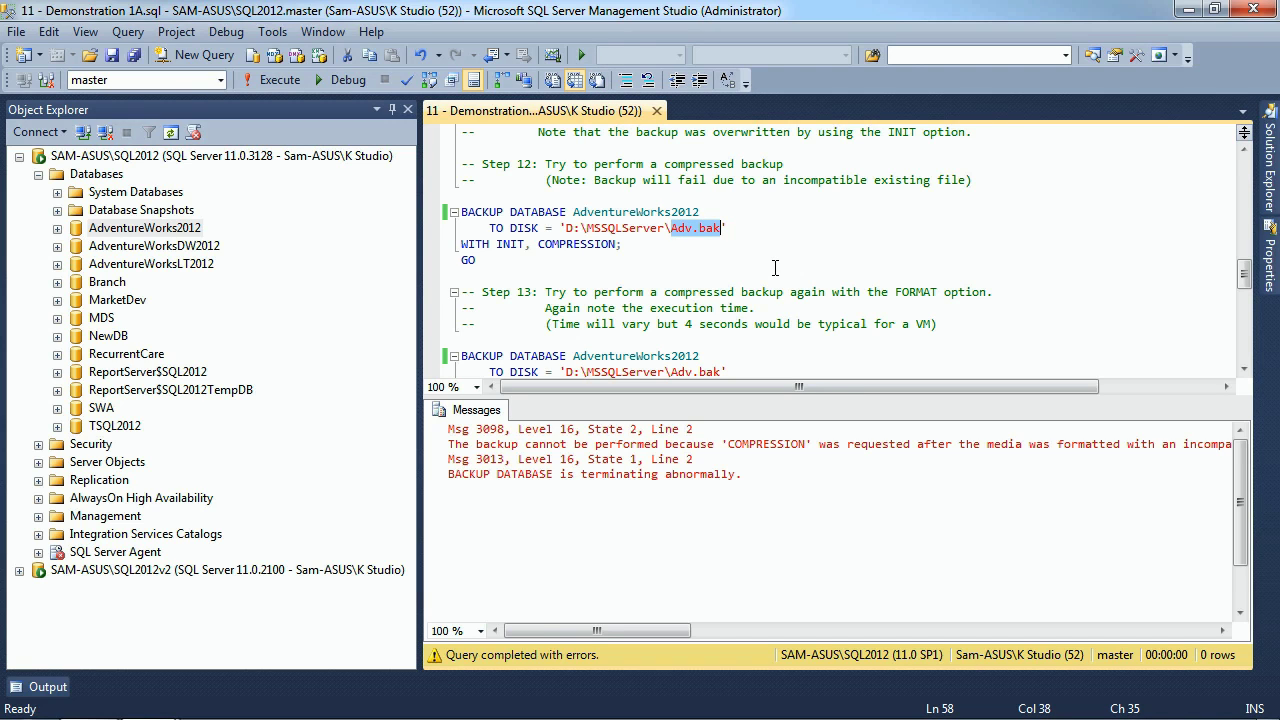
Execute the script's Step 13 backup of AdventureWorks2012 to D:\MSSQLServer\Adv.bak with the FORMAT and COMPRESSION options.
{"action": "left_click", "coordinate": [768, 260]}
{"action": "scroll", "coordinate": [628, 268], "scroll_direction": "down", "scroll_amount": 2}
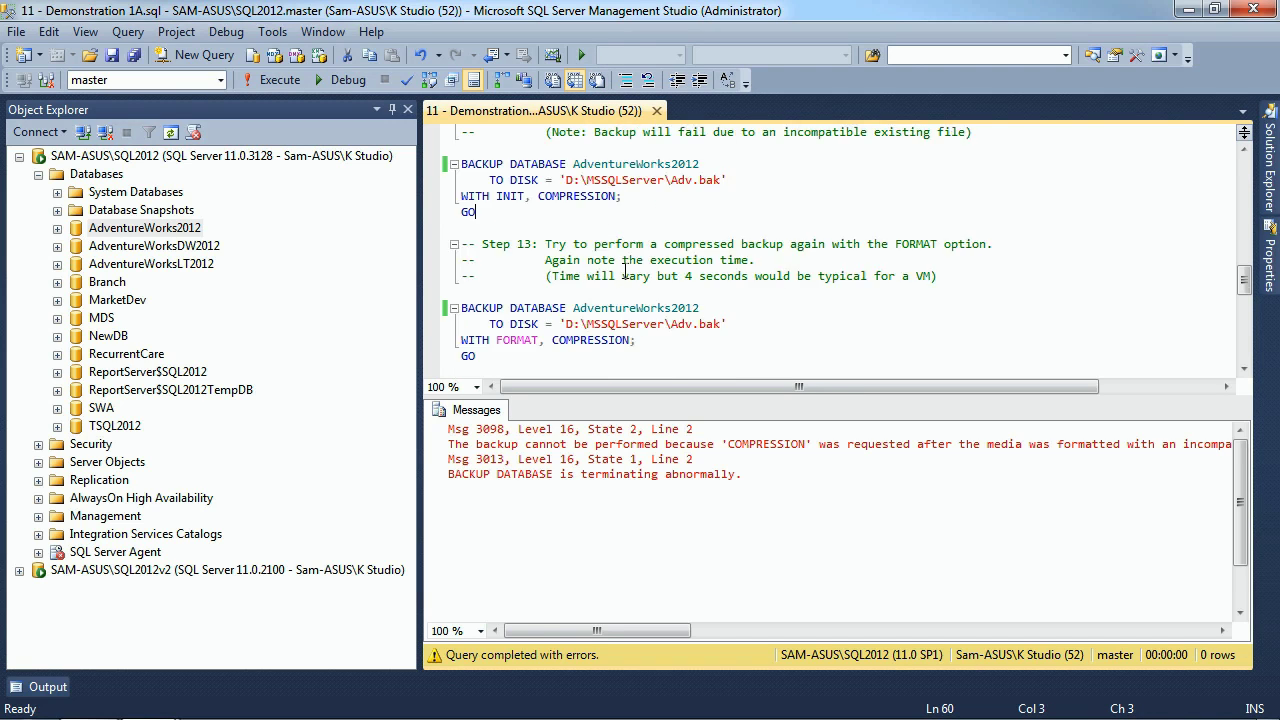
{"action": "double_click", "coordinate": [516, 292]}
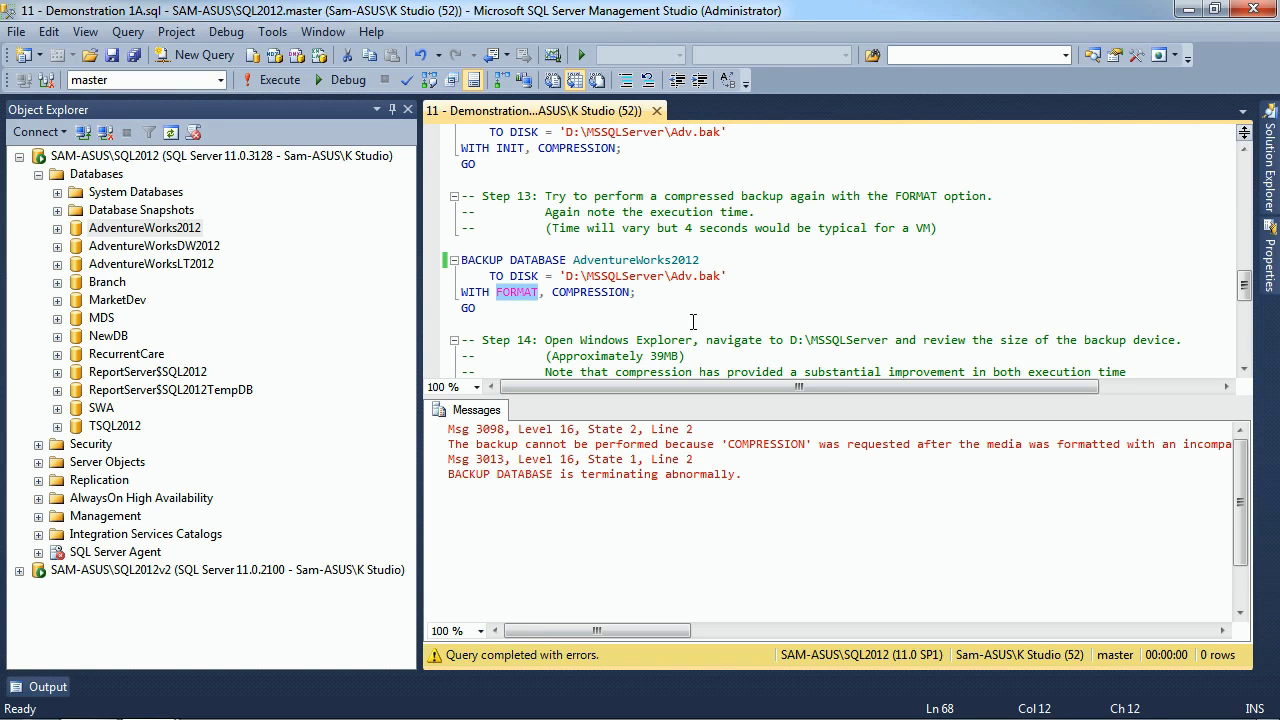
{"action": "left_click", "coordinate": [760, 312]}
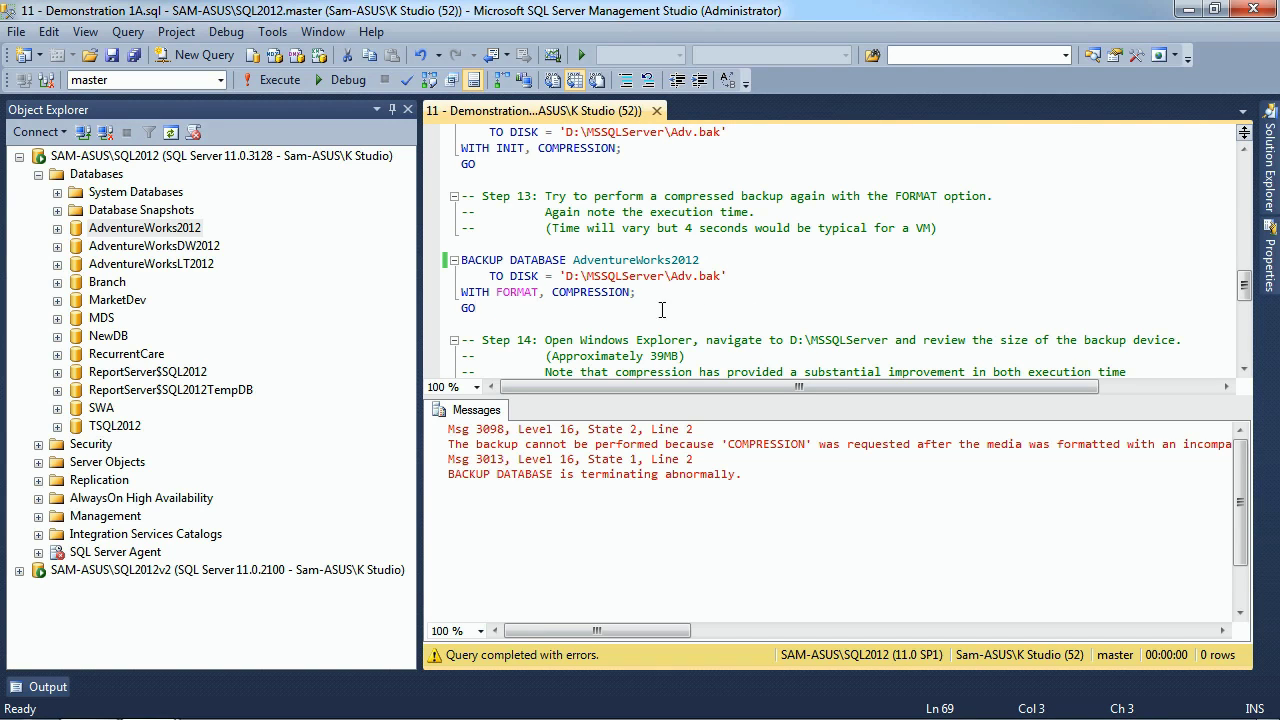
{"action": "left_click_drag", "start_coordinate": [466, 247], "coordinate": [478, 310]}
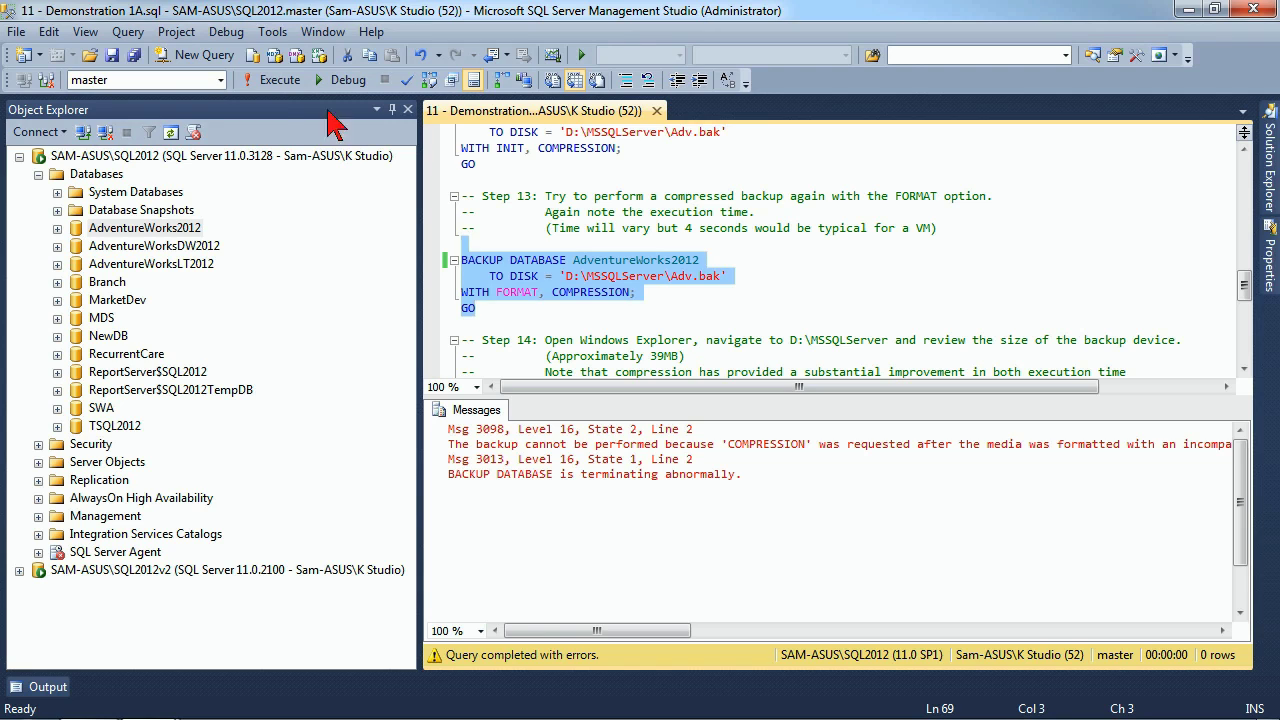
{"action": "left_click", "coordinate": [280, 80]}
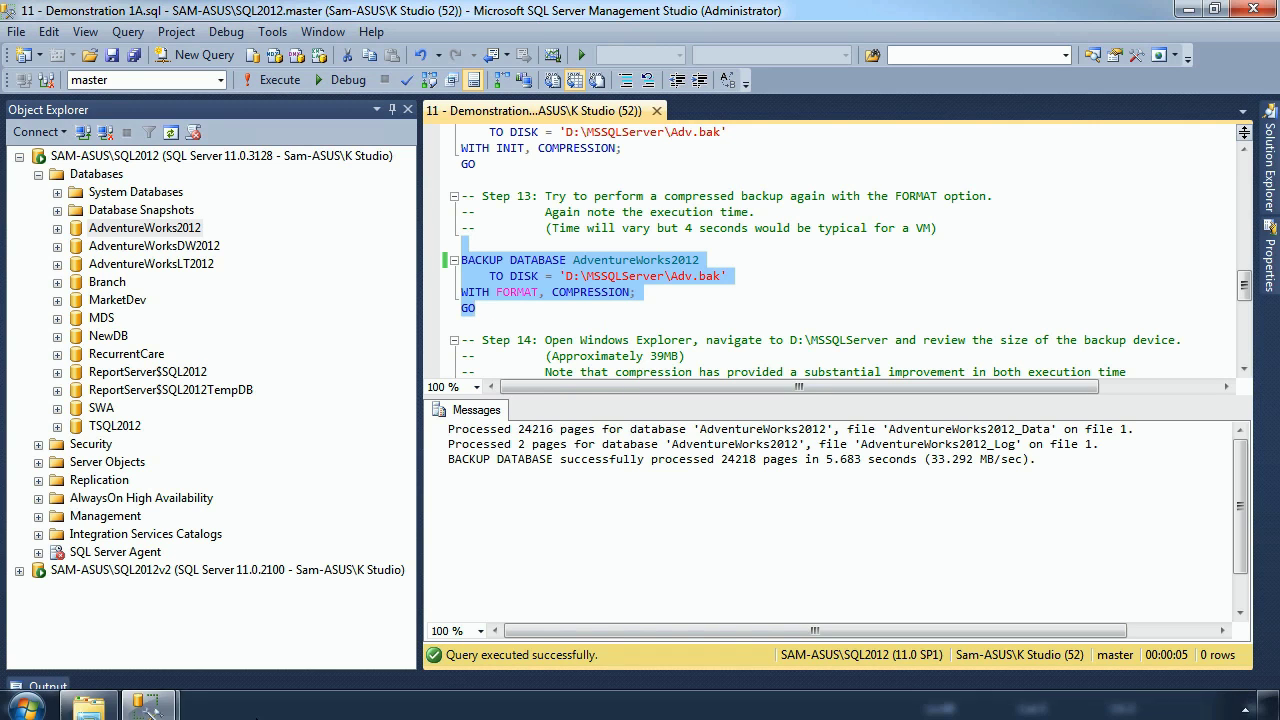
Check the size of the compressed backup file in D:\MSSQLSERVER in Windows Explorer, and review the script's Step 14 notes.
{"action": "left_click", "coordinate": [75, 711]}
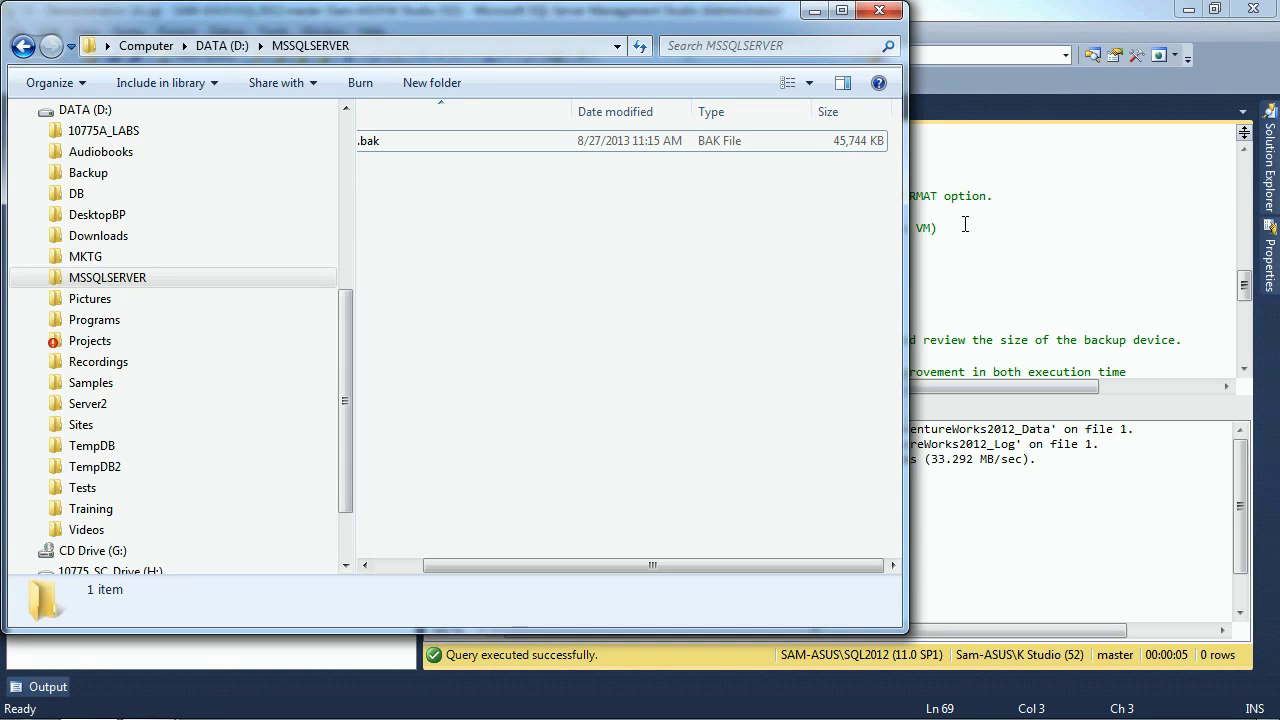
{"action": "left_click", "coordinate": [992, 254]}
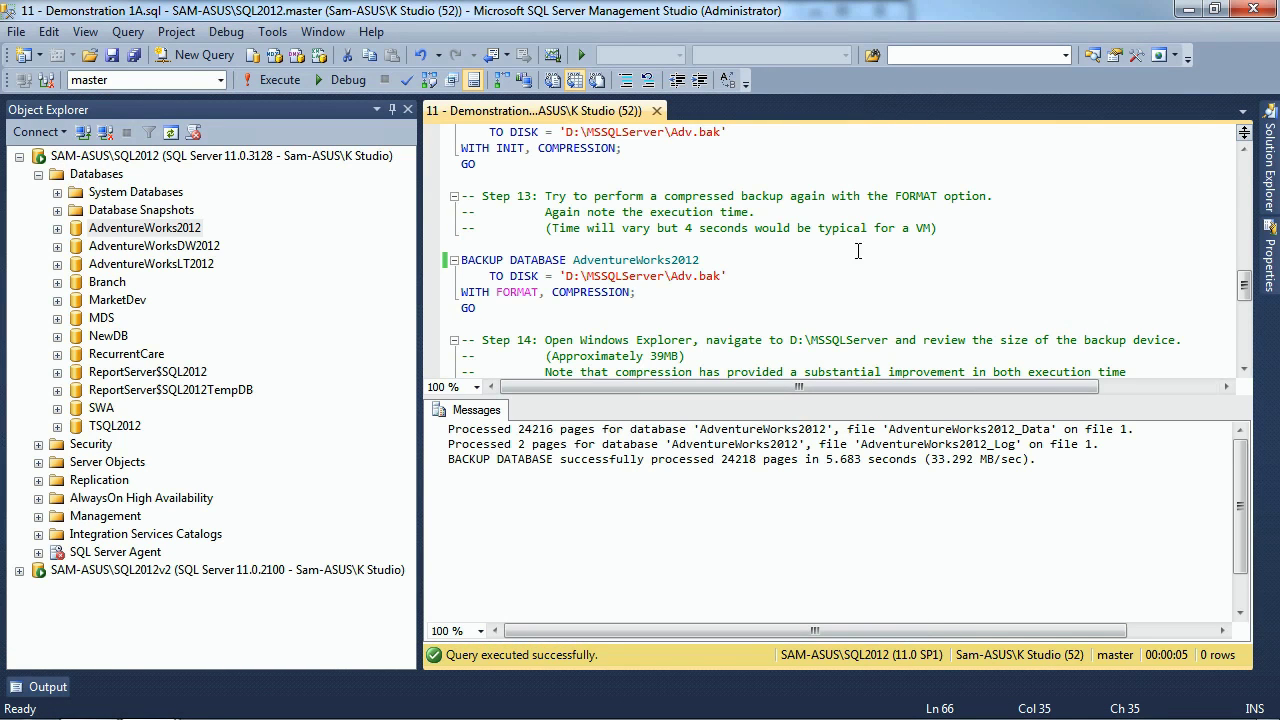
{"action": "scroll", "coordinate": [818, 267], "scroll_direction": "down", "scroll_amount": 3}
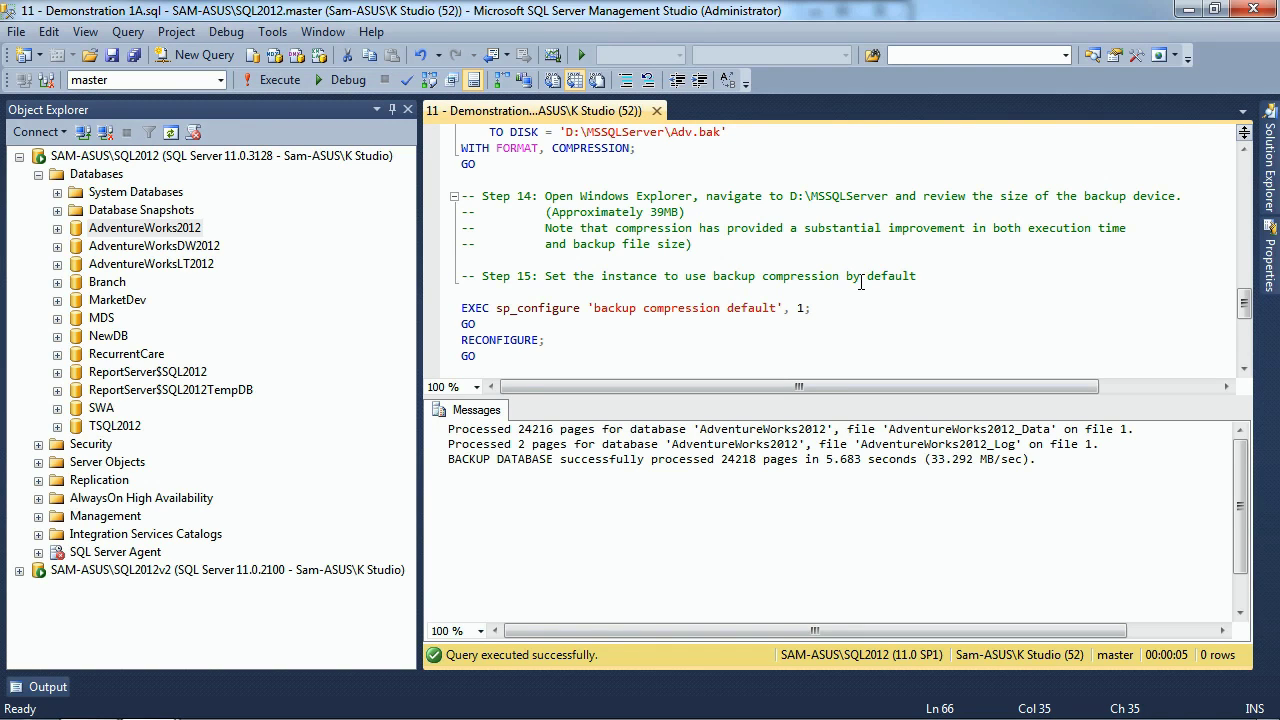
Execute the Step 15 statements that set 'backup compression default' to 1 with sp_configure and run RECONFIGURE.
{"action": "double_click", "coordinate": [560, 308]}
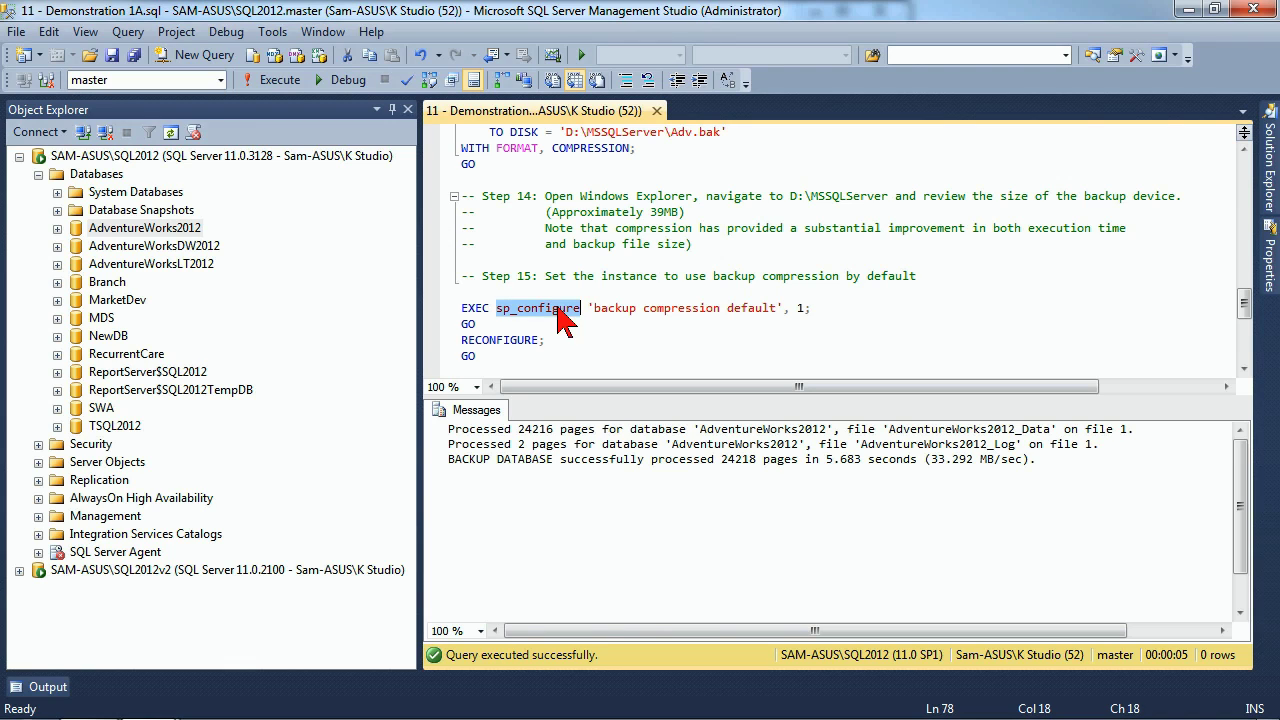
{"action": "double_click", "coordinate": [615, 308]}
{"action": "double_click", "coordinate": [682, 308]}
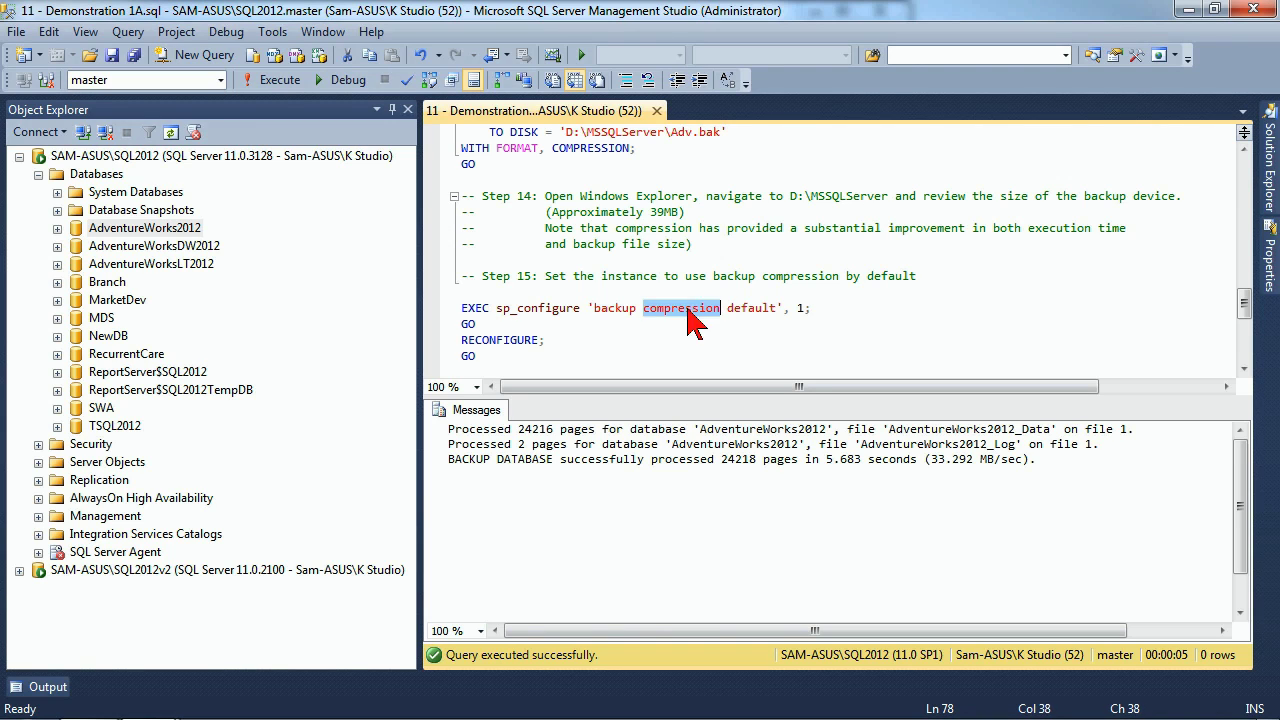
{"action": "double_click", "coordinate": [742, 310]}
{"action": "double_click", "coordinate": [800, 308]}
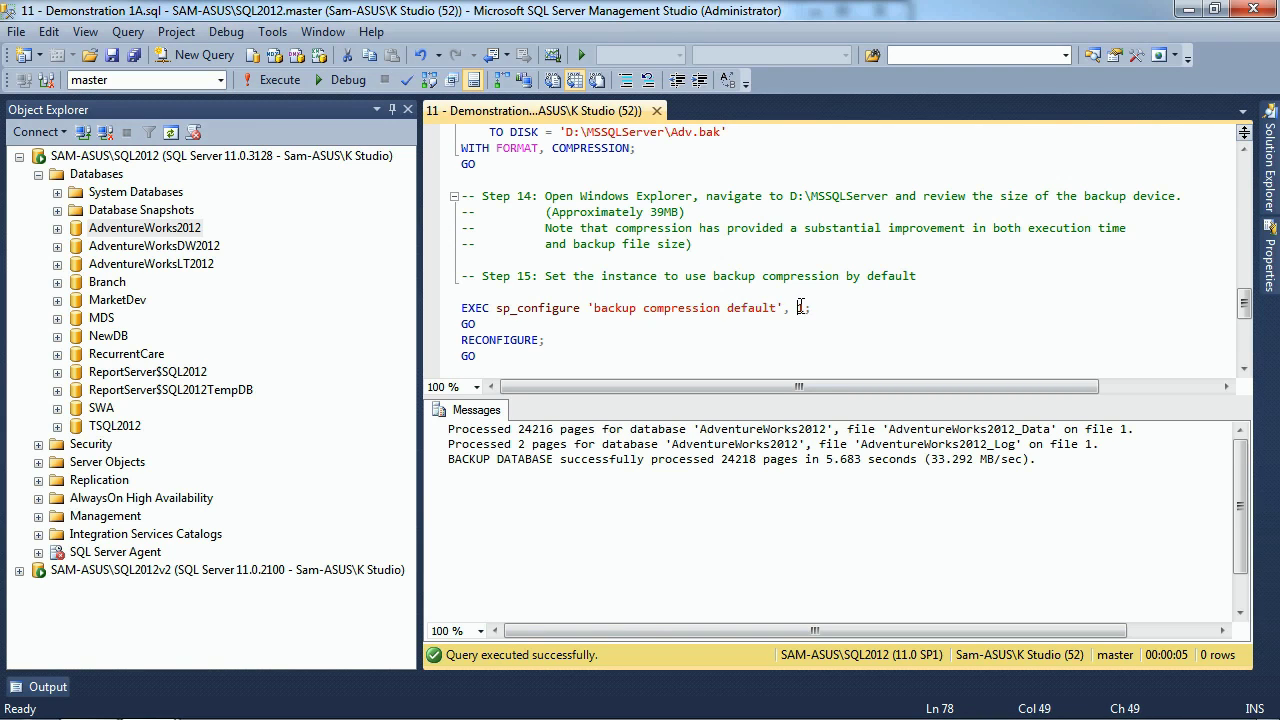
{"action": "left_click_drag", "start_coordinate": [492, 358], "coordinate": [462, 291]}
{"action": "left_click", "coordinate": [270, 80]}
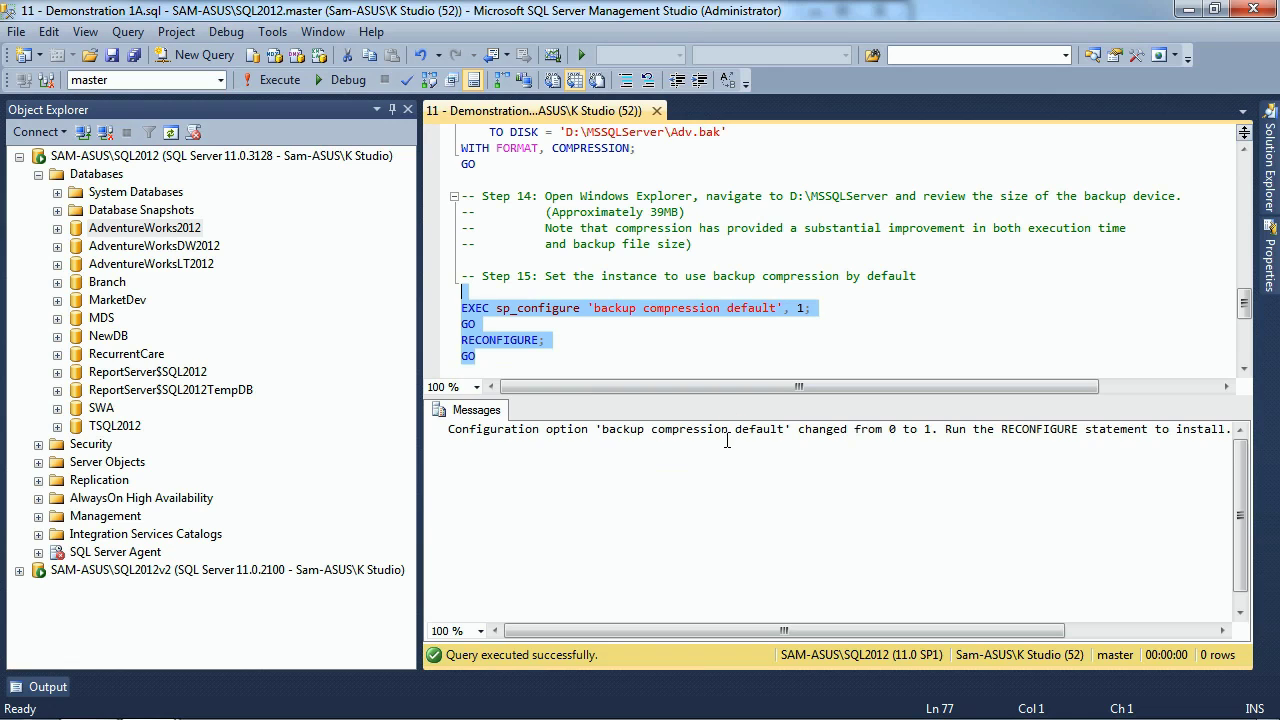
{"action": "left_click", "coordinate": [610, 353]}
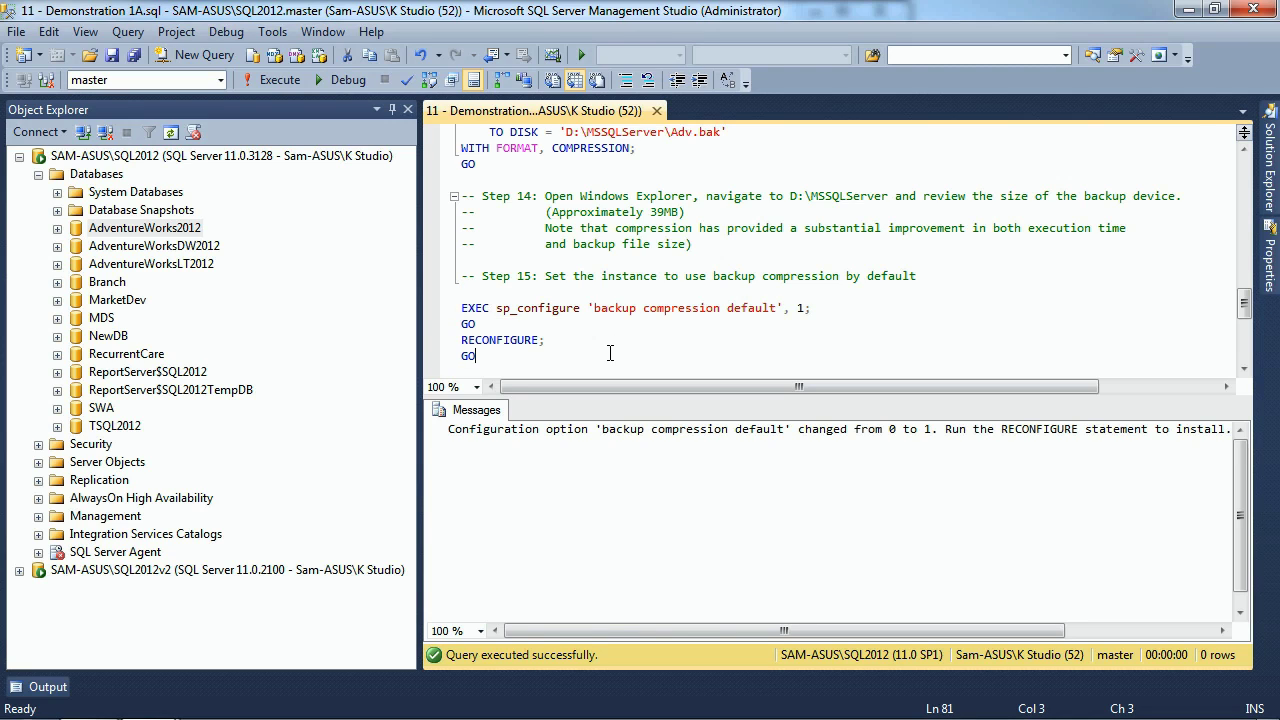